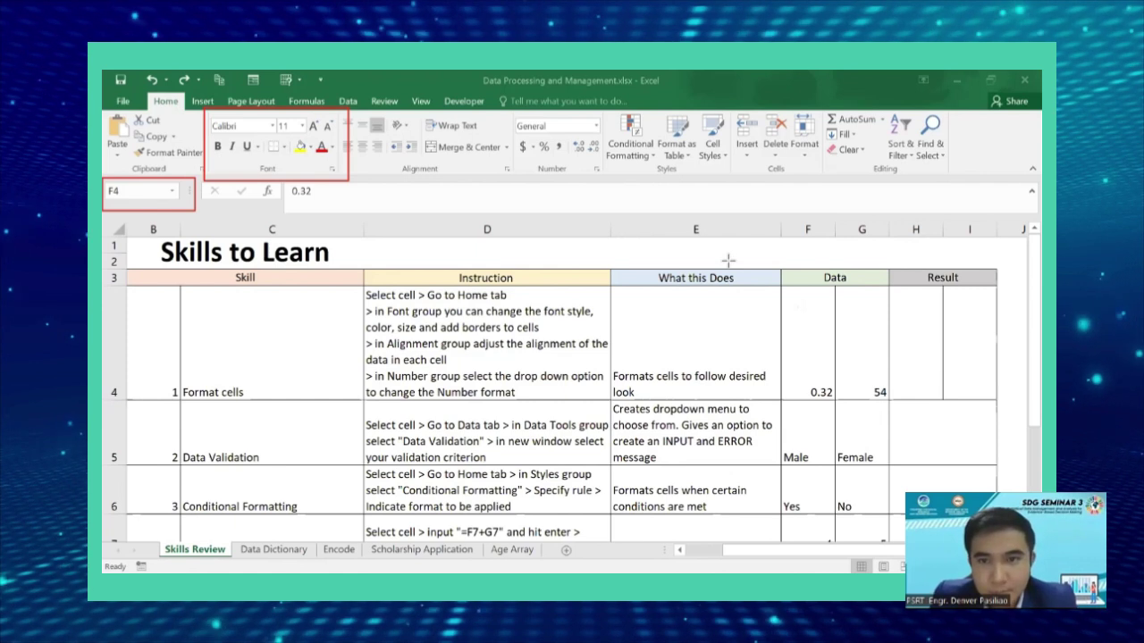
# Try to set the font of the value in cell F4 to Algerian while editing the cell's contents
pyautogui.doubleClick(816, 351)
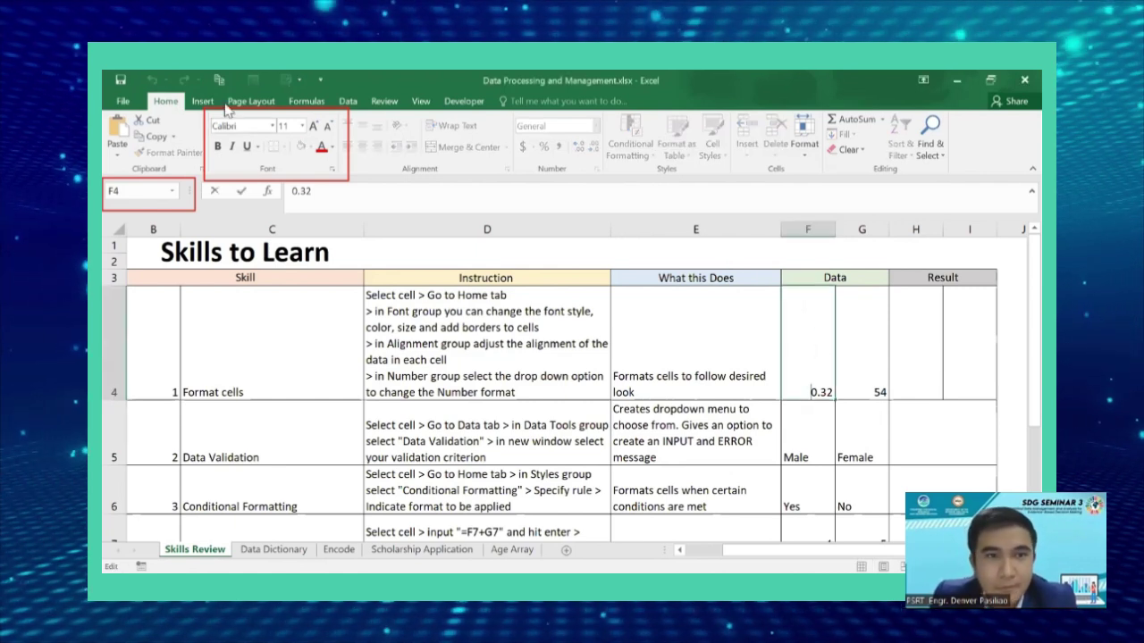
pyautogui.click(273, 127)
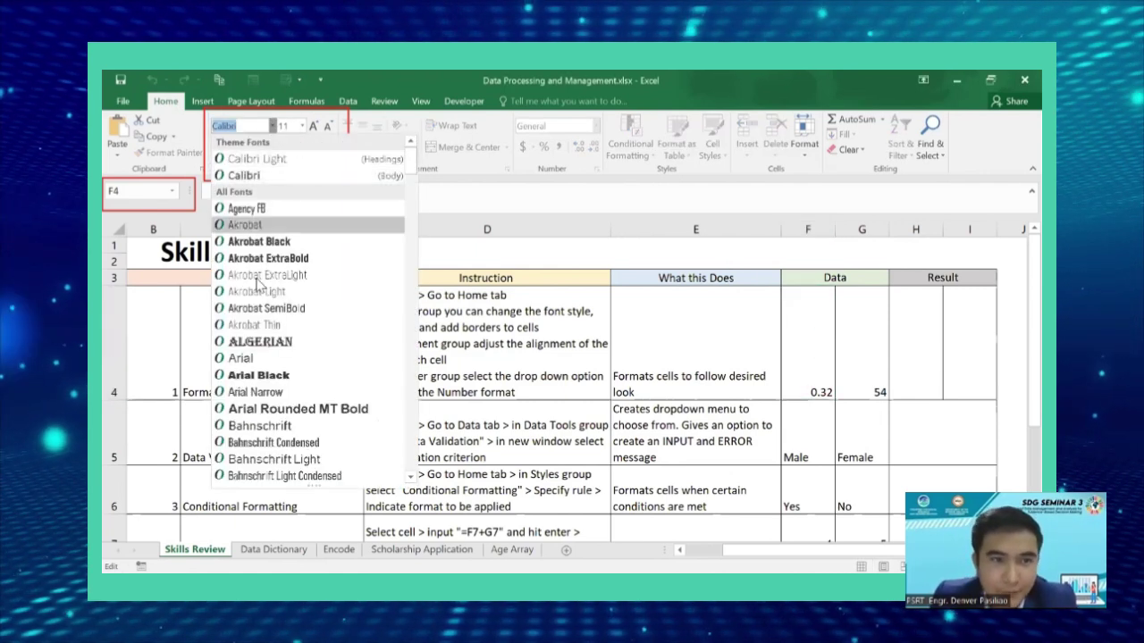
pyautogui.click(273, 345)
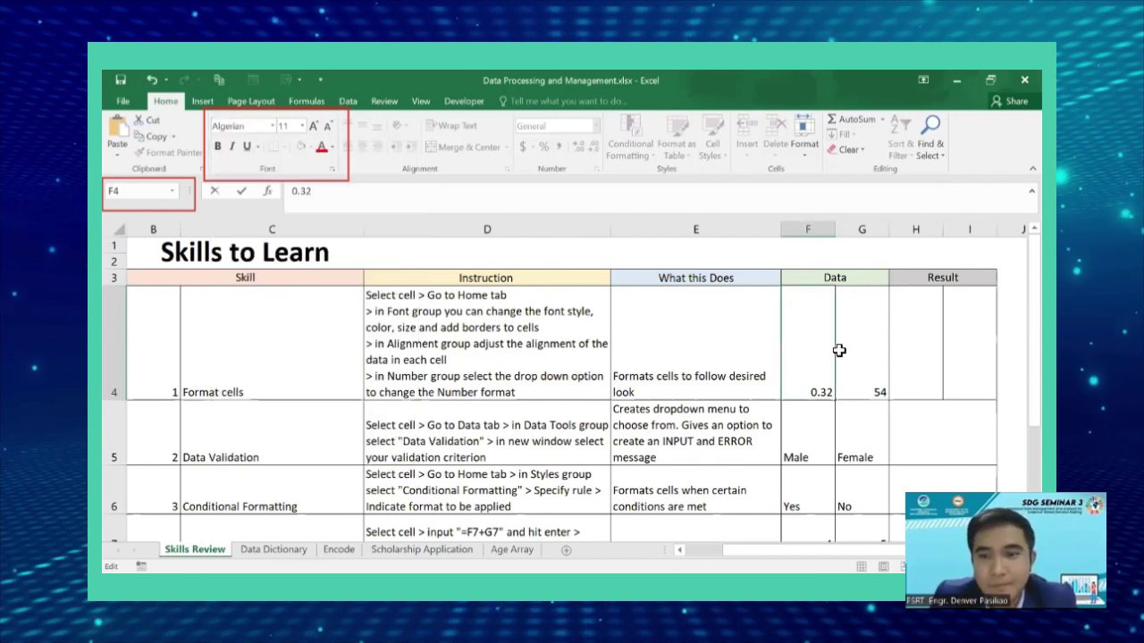
pyautogui.press('Tab')
# Set the font of cell F4 to Algerian
pyautogui.click(800, 341)
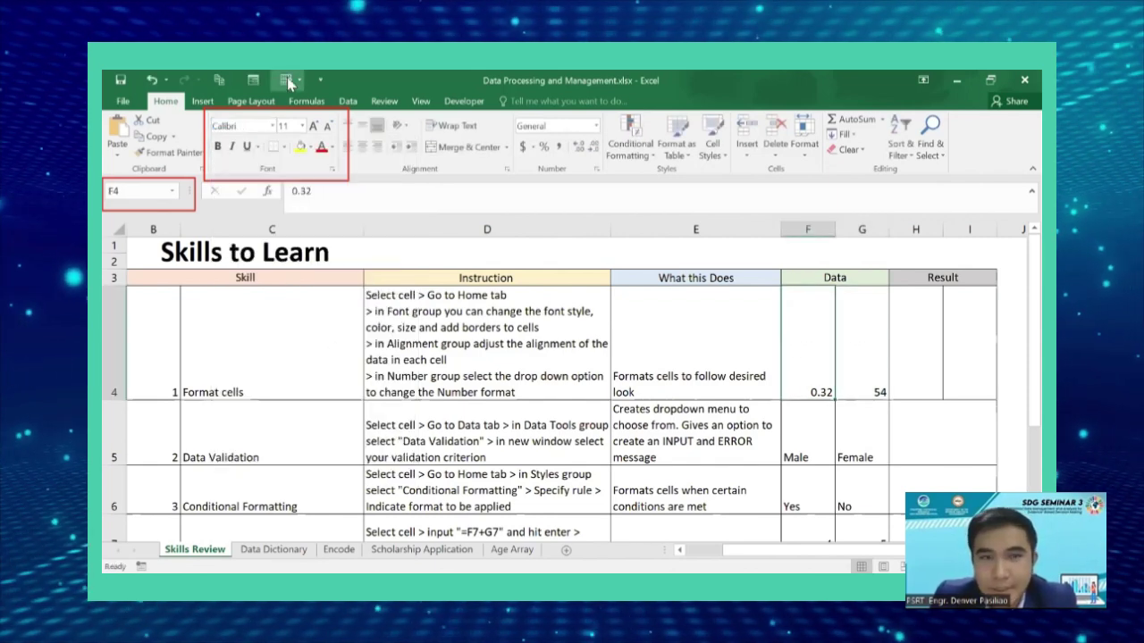
pyautogui.click(274, 127)
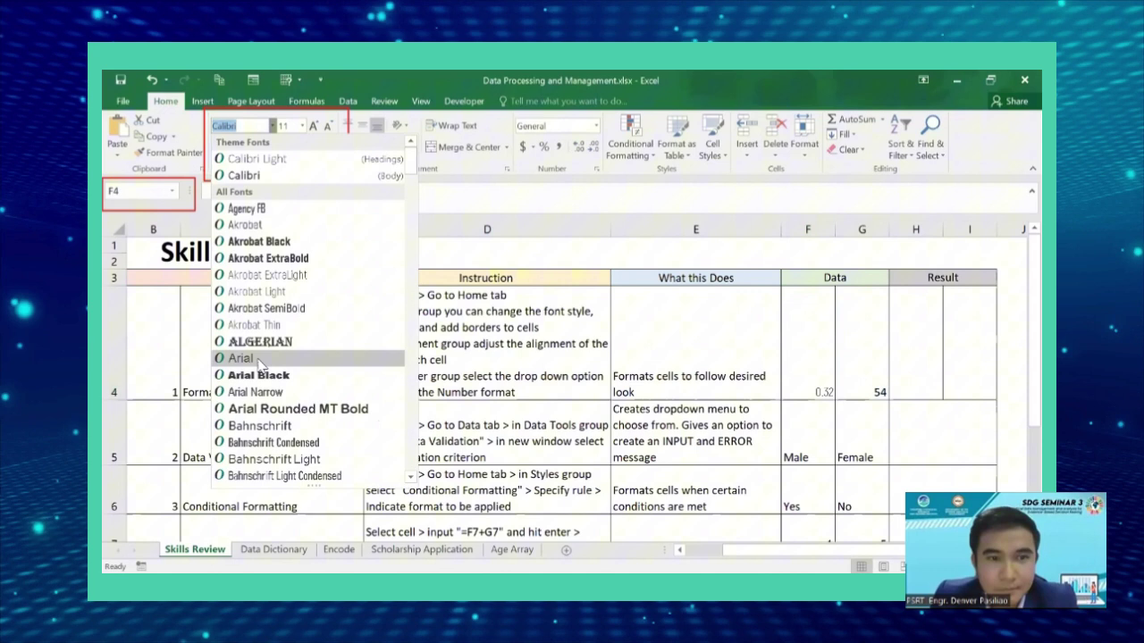
pyautogui.click(271, 341)
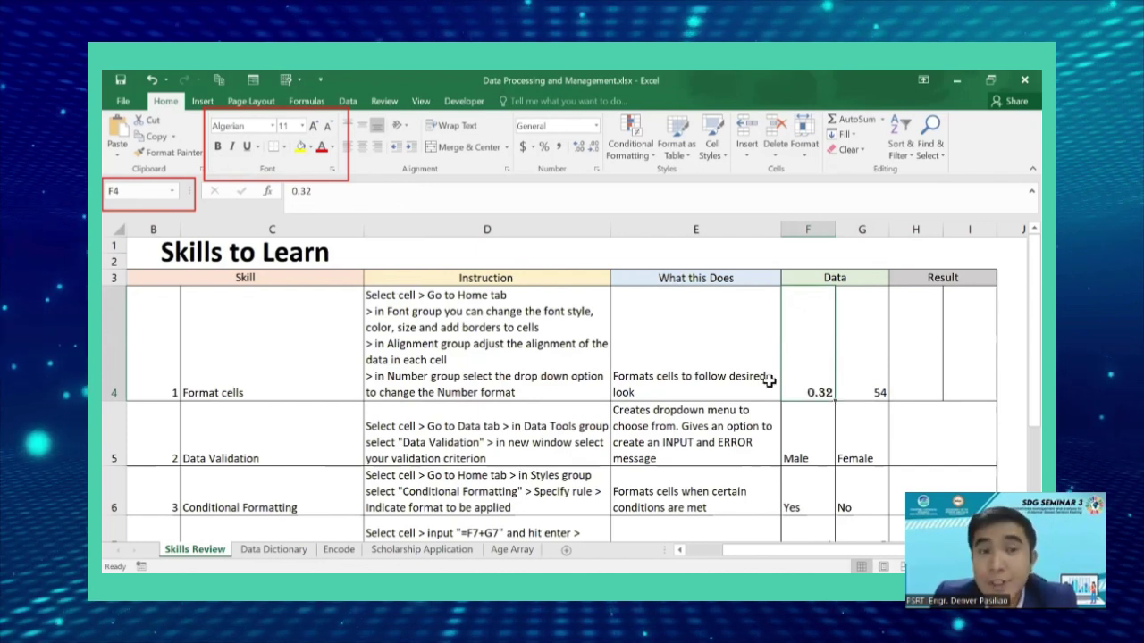
pyautogui.click(272, 126)
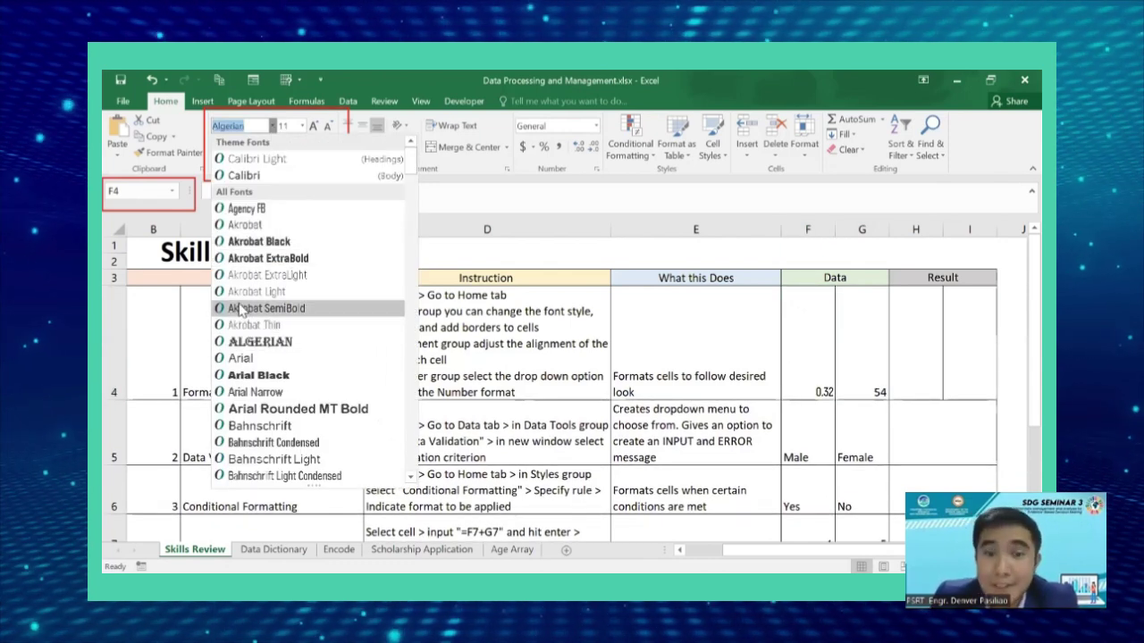
pyautogui.press('Escape')
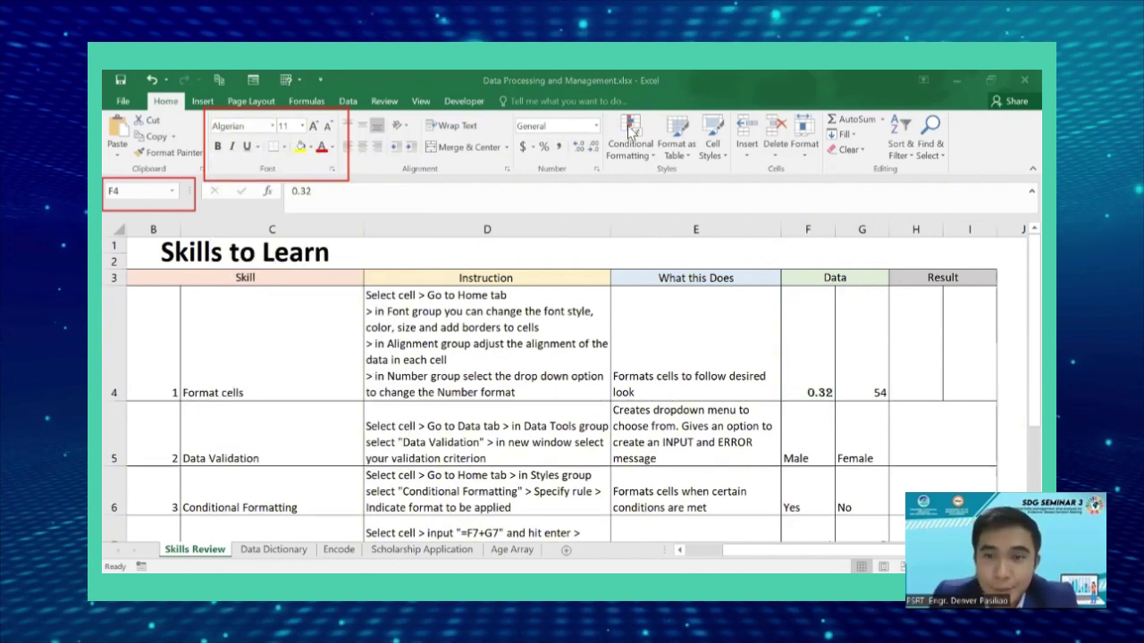
pyautogui.click(804, 366)
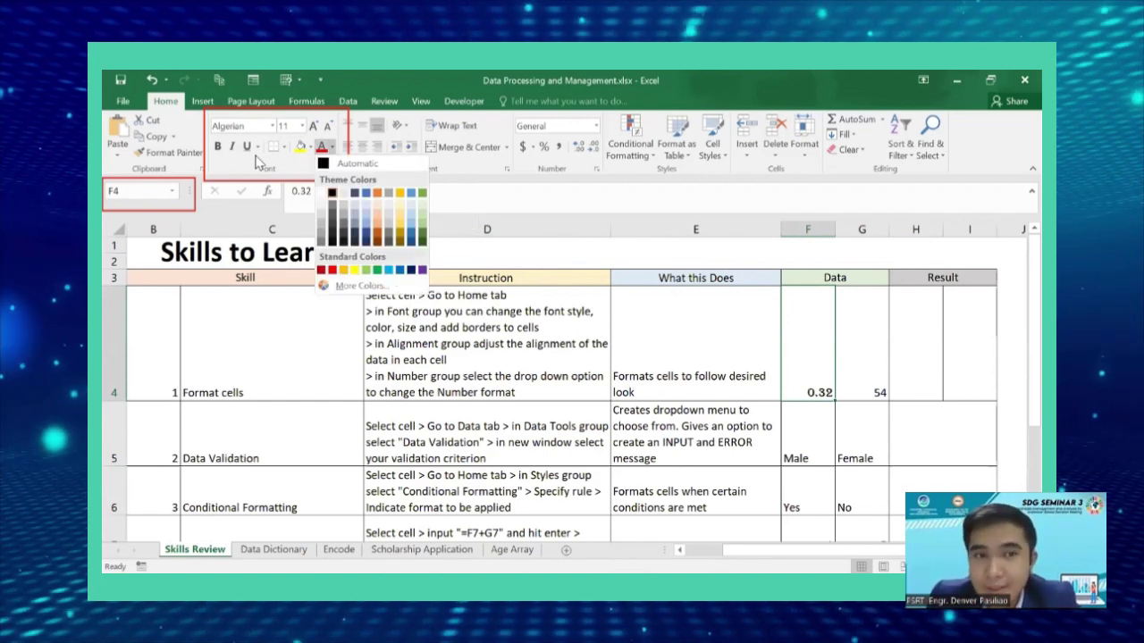
pyautogui.click(332, 147)
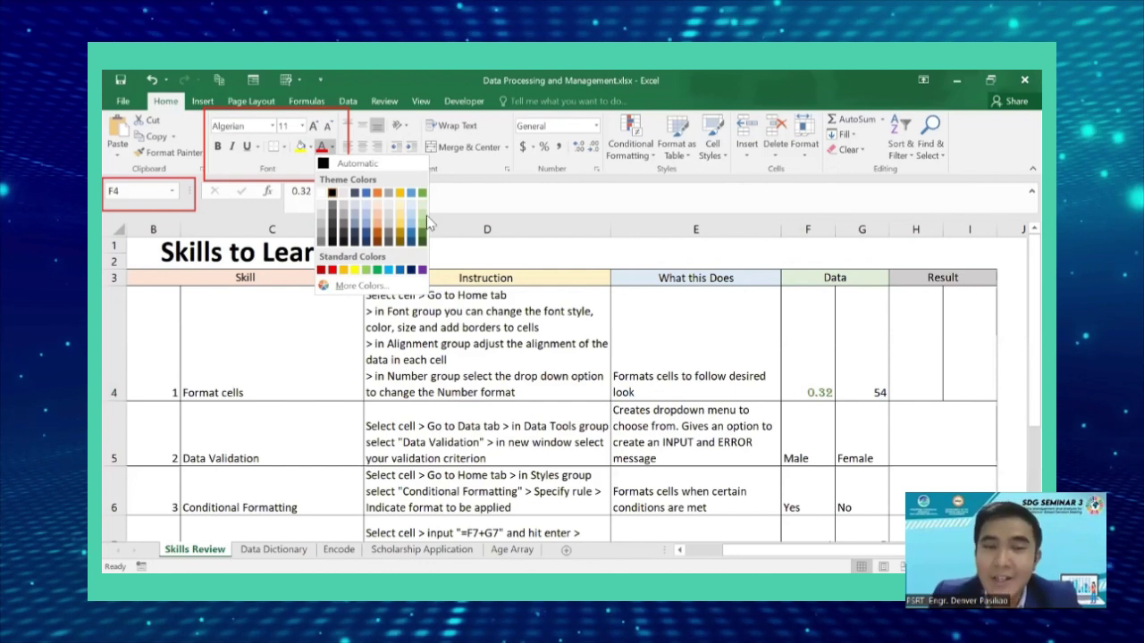
pyautogui.click(361, 286)
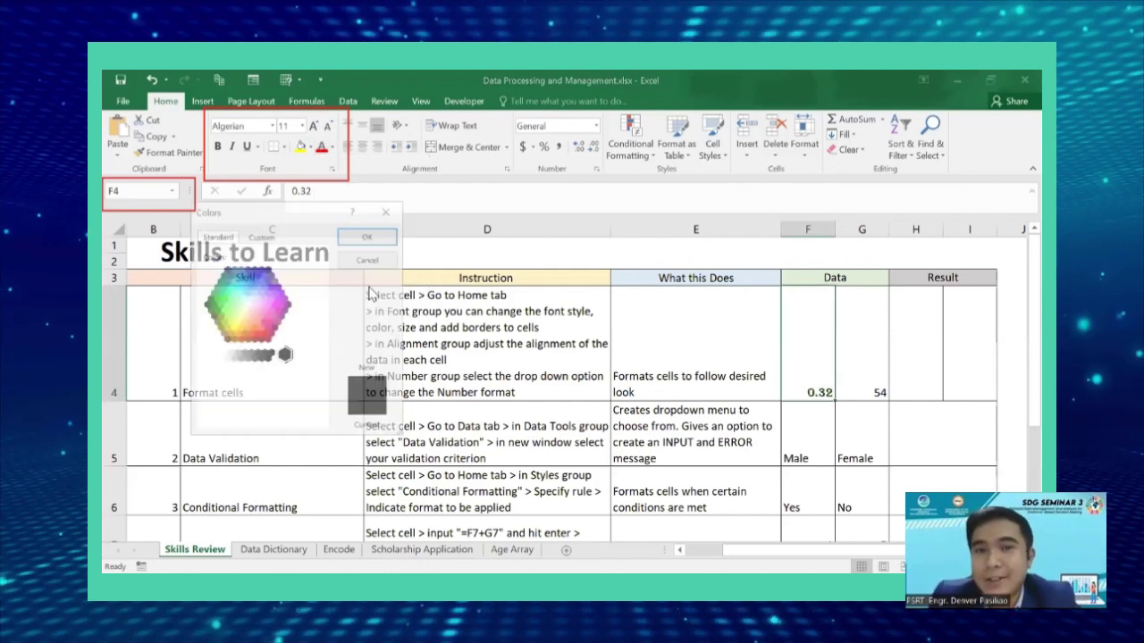
pyautogui.click(260, 305)
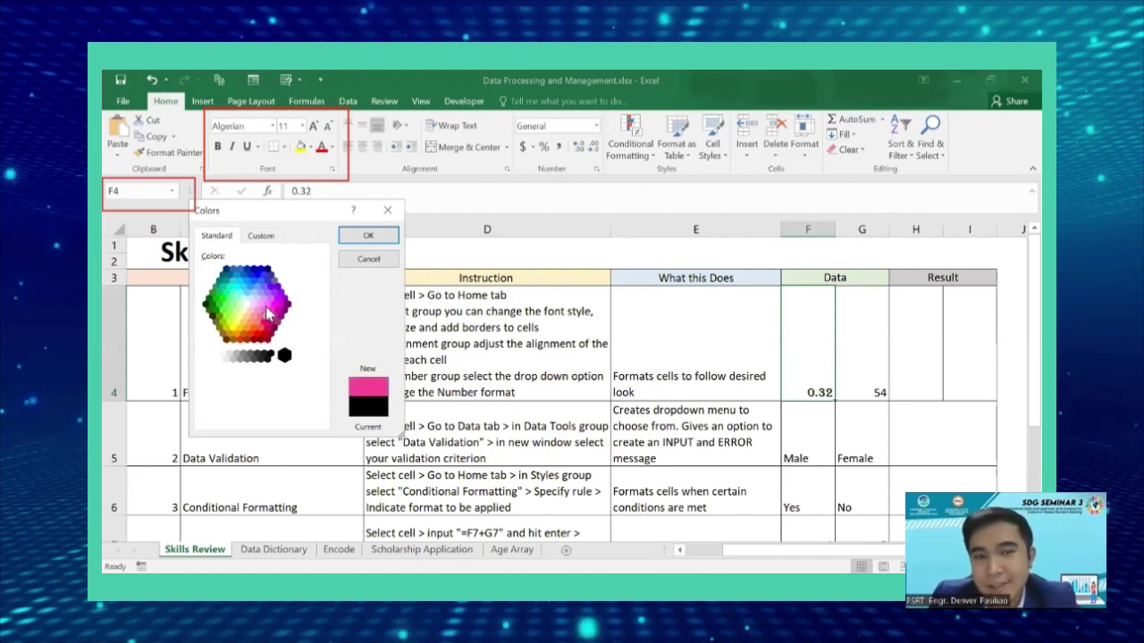
pyautogui.click(268, 309)
pyautogui.click(266, 311)
pyautogui.click(272, 305)
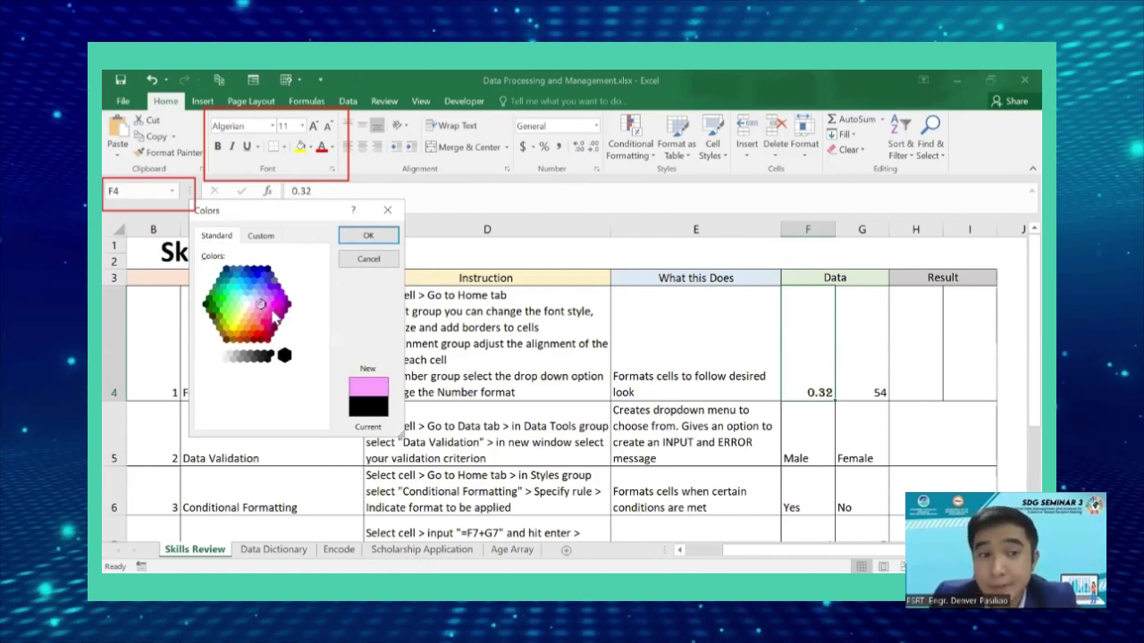
pyautogui.click(391, 213)
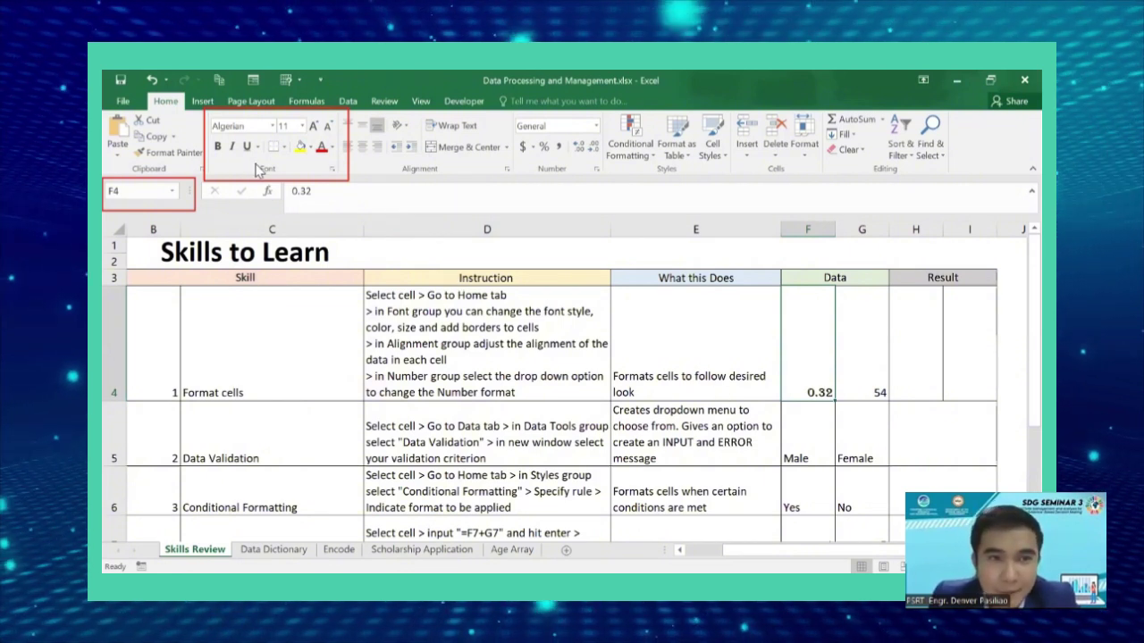
# Set cell F4's font colour to the standard-strength blue theme colour and its font size to 36
pyautogui.click(333, 149)
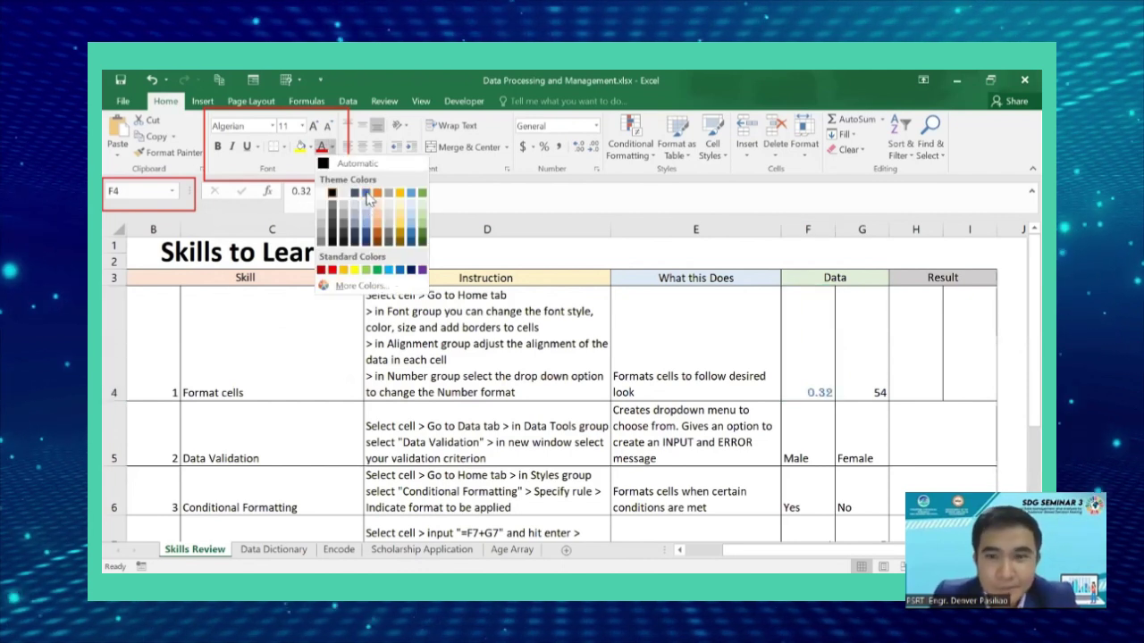
pyautogui.click(367, 198)
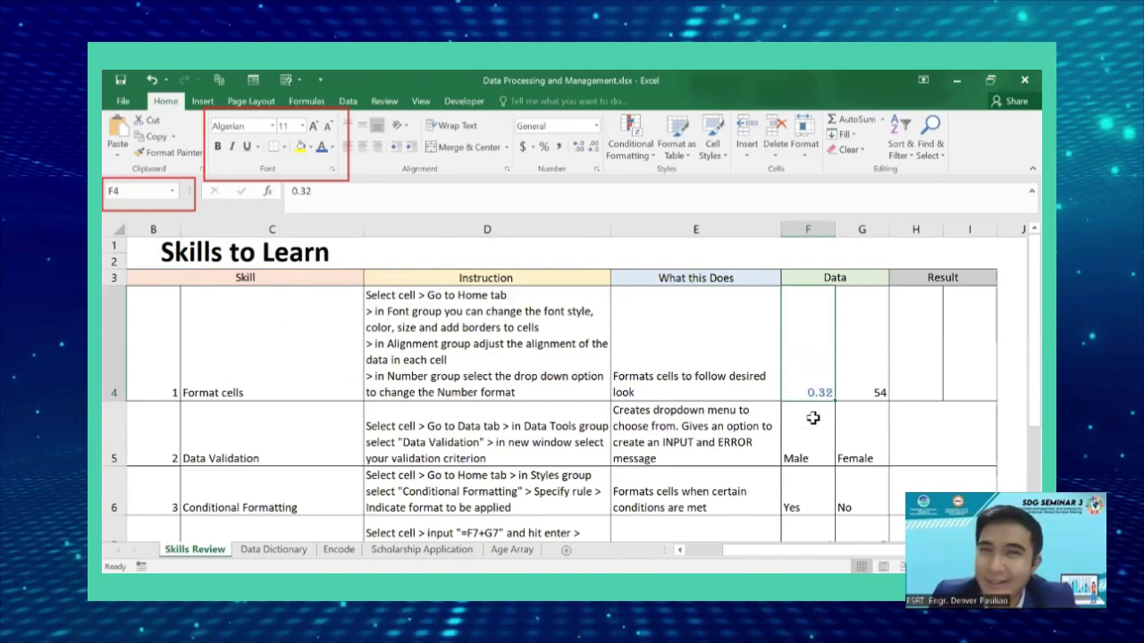
pyautogui.click(302, 126)
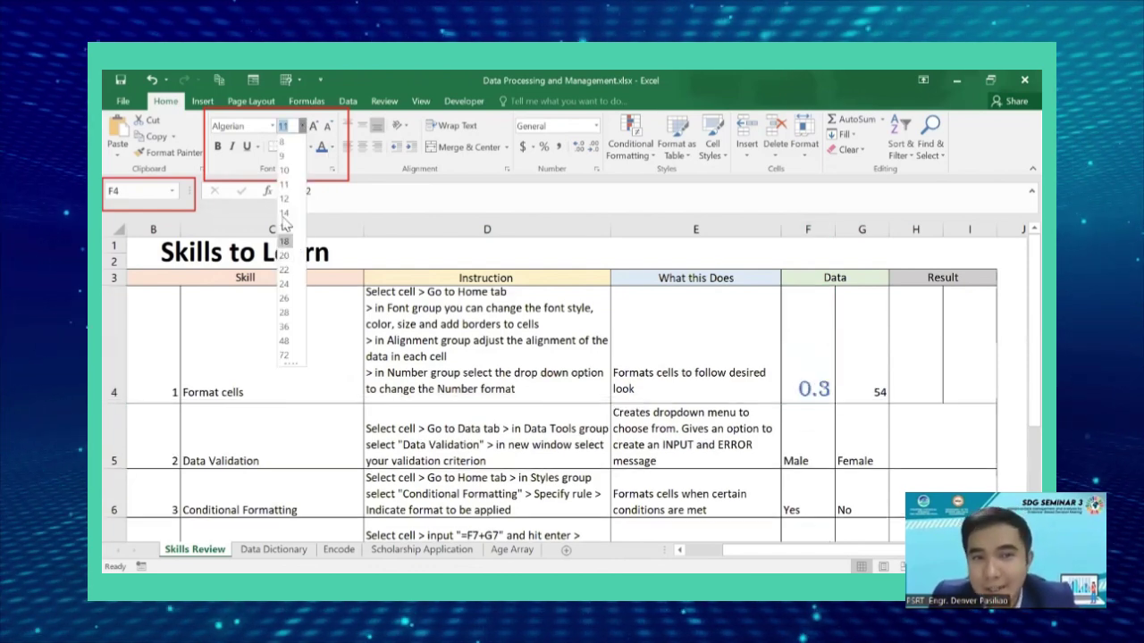
pyautogui.click(302, 126)
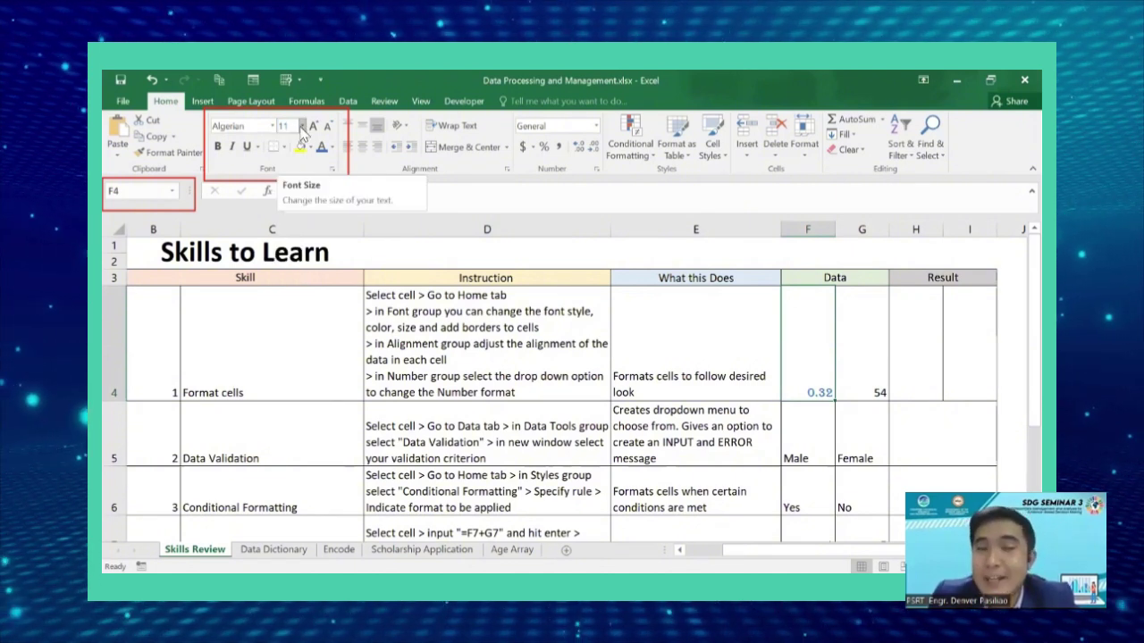
pyautogui.click(302, 126)
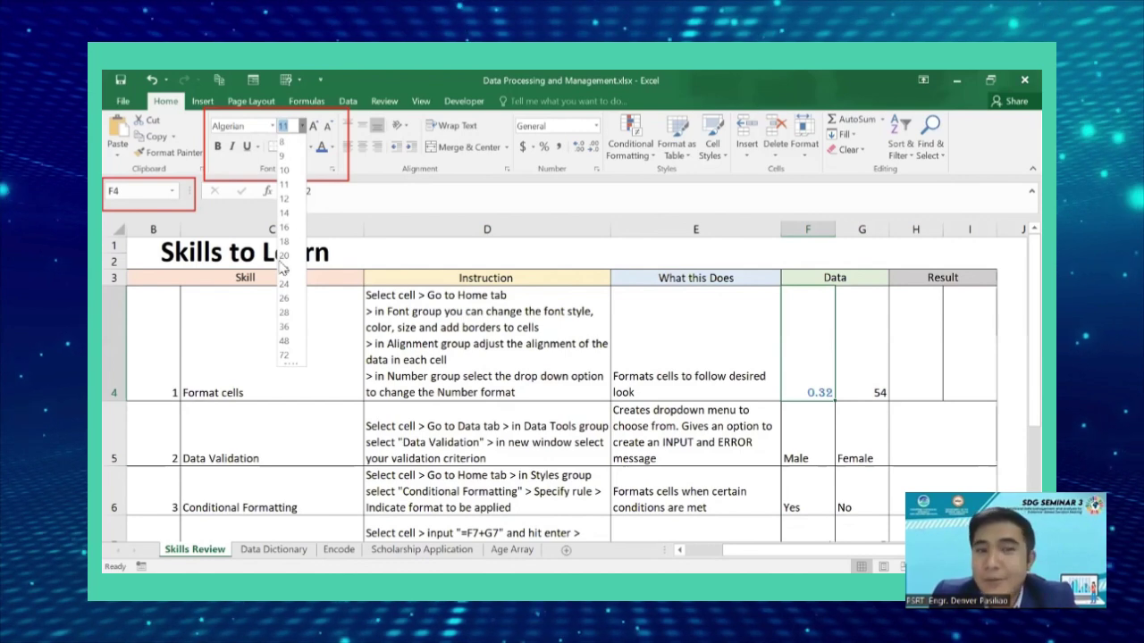
pyautogui.click(285, 327)
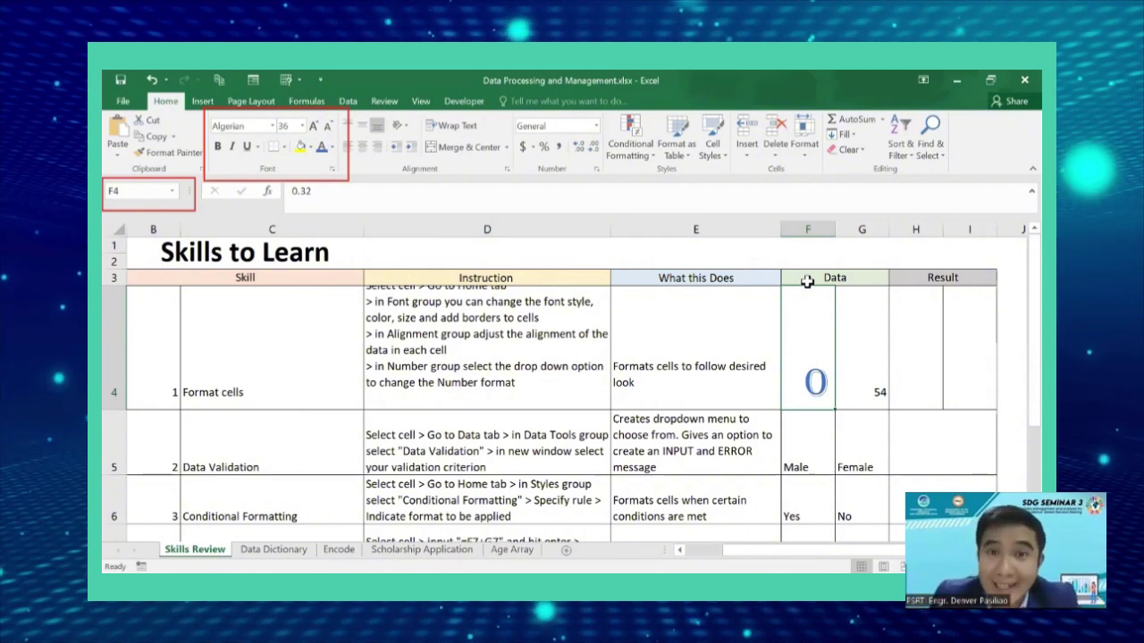
# Widen column F so that the enlarged value in cell F4 fits completely
pyautogui.hotkey('alt', 'h')
pyautogui.press('o')
pyautogui.press('i')
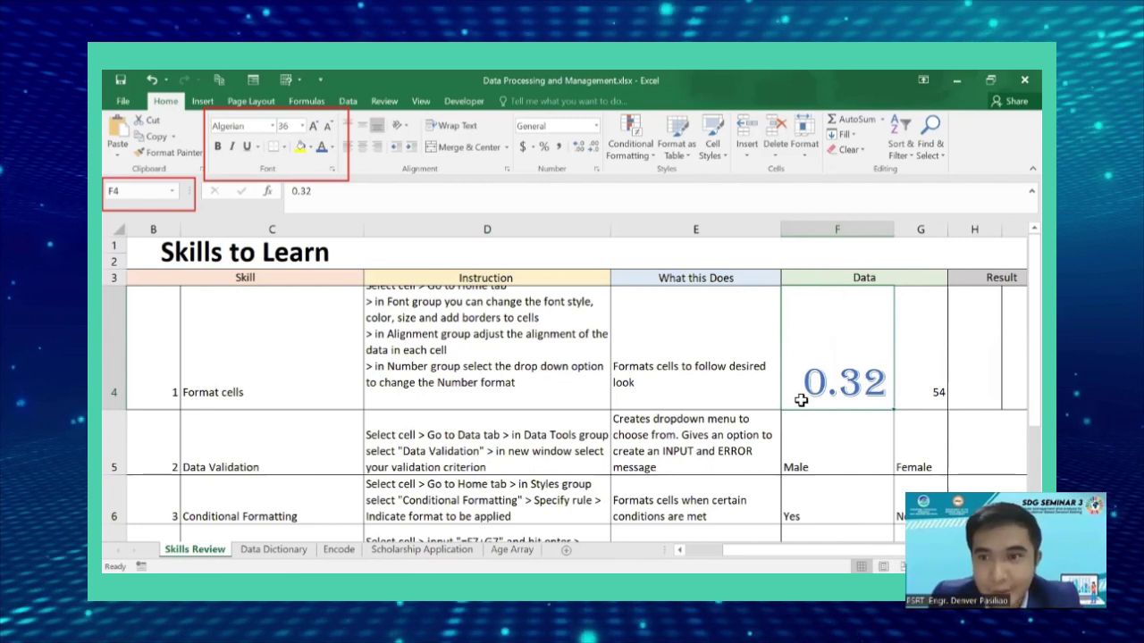
pyautogui.moveTo(894, 230); pyautogui.dragTo(835, 230)
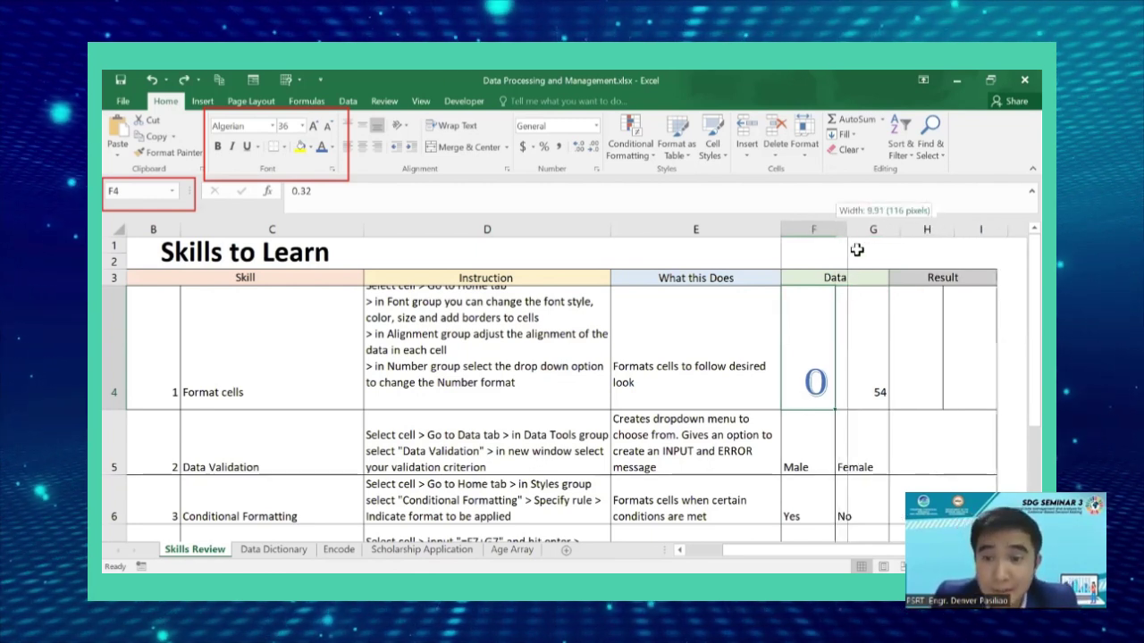
pyautogui.hotkey('ctrl', 'y')
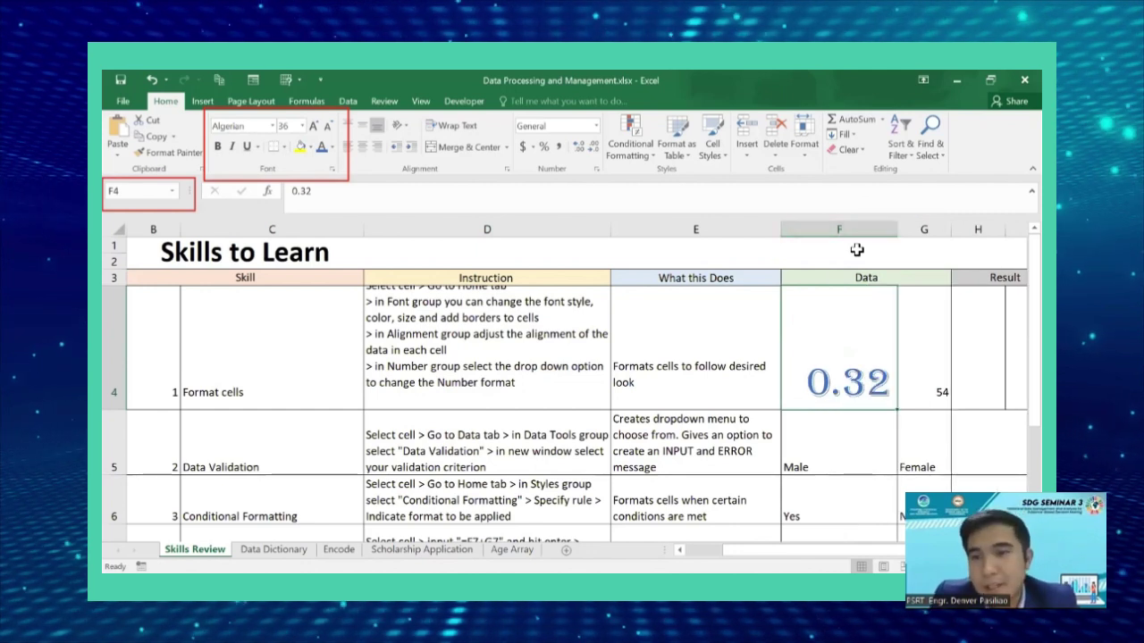
pyautogui.moveTo(896, 230); pyautogui.dragTo(891, 229)
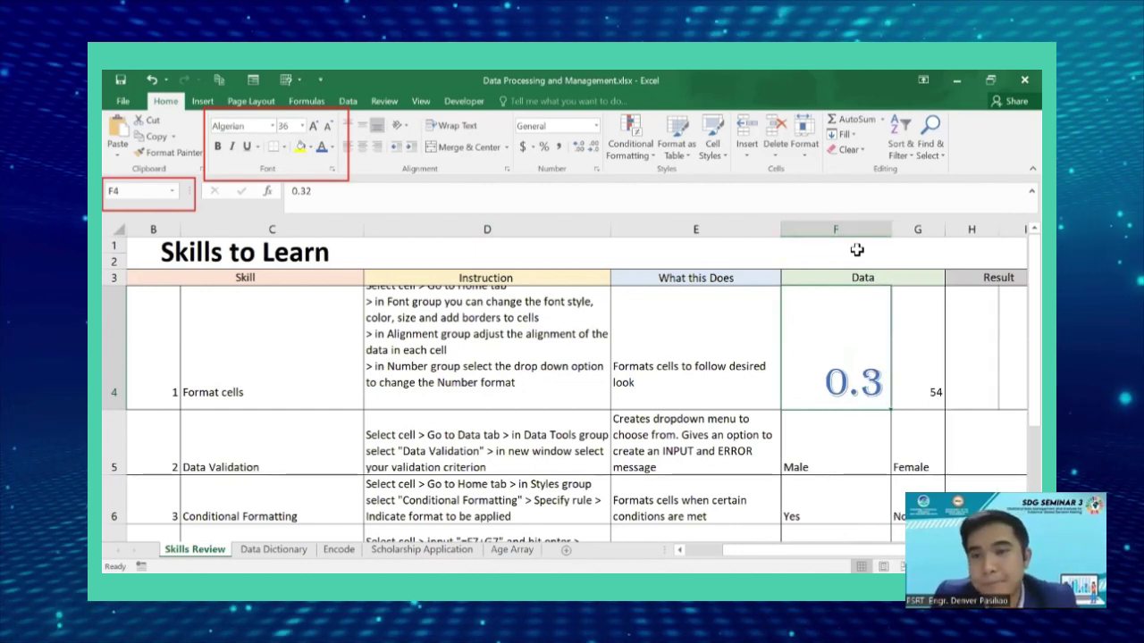
pyautogui.hotkey('ctrl', 'z')
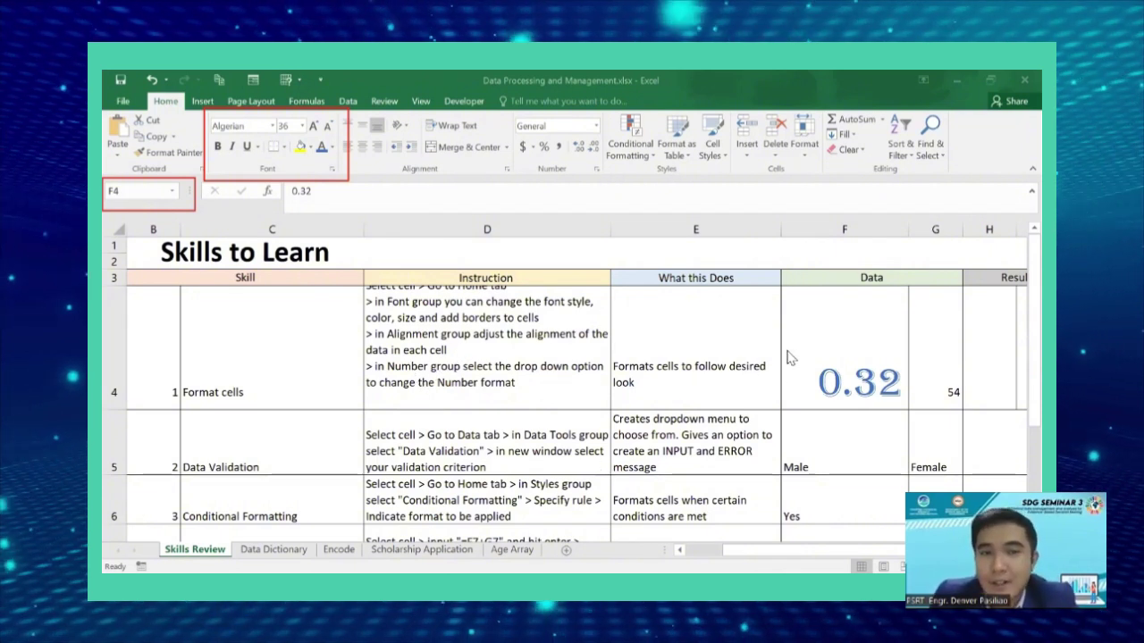
# Apply a bottom border to cell F4
pyautogui.click(848, 329)
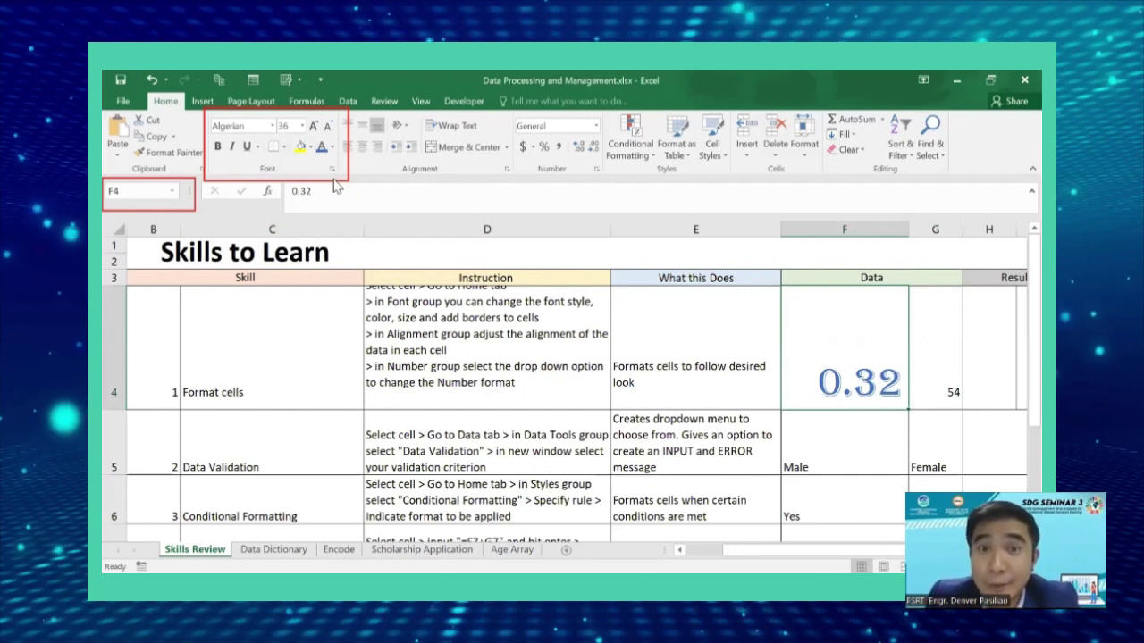
pyautogui.click(285, 147)
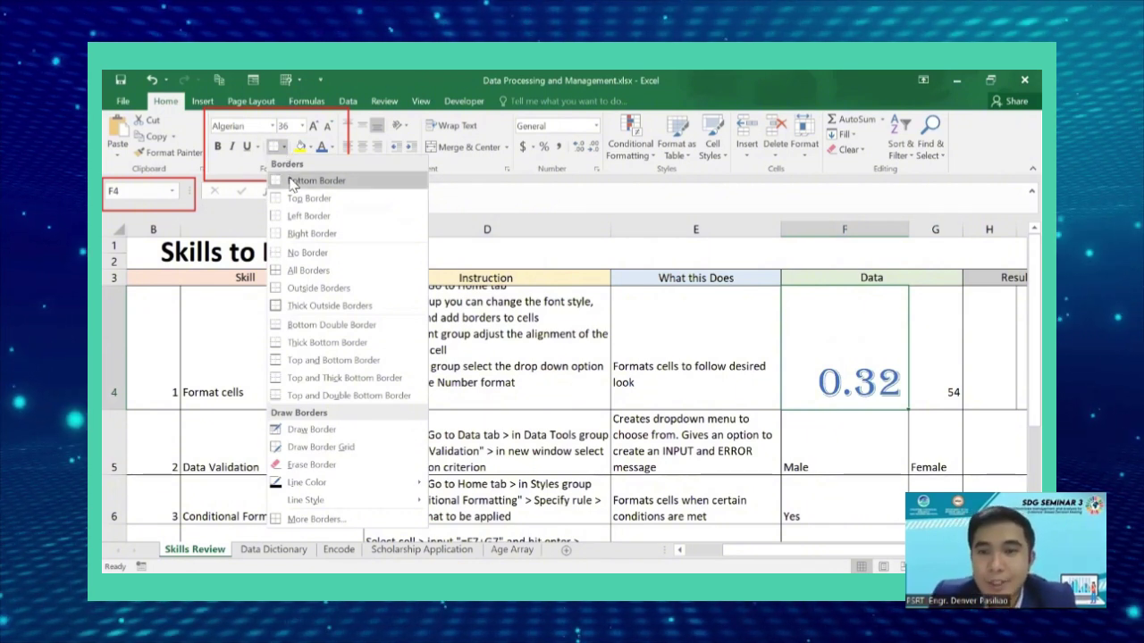
pyautogui.click(304, 181)
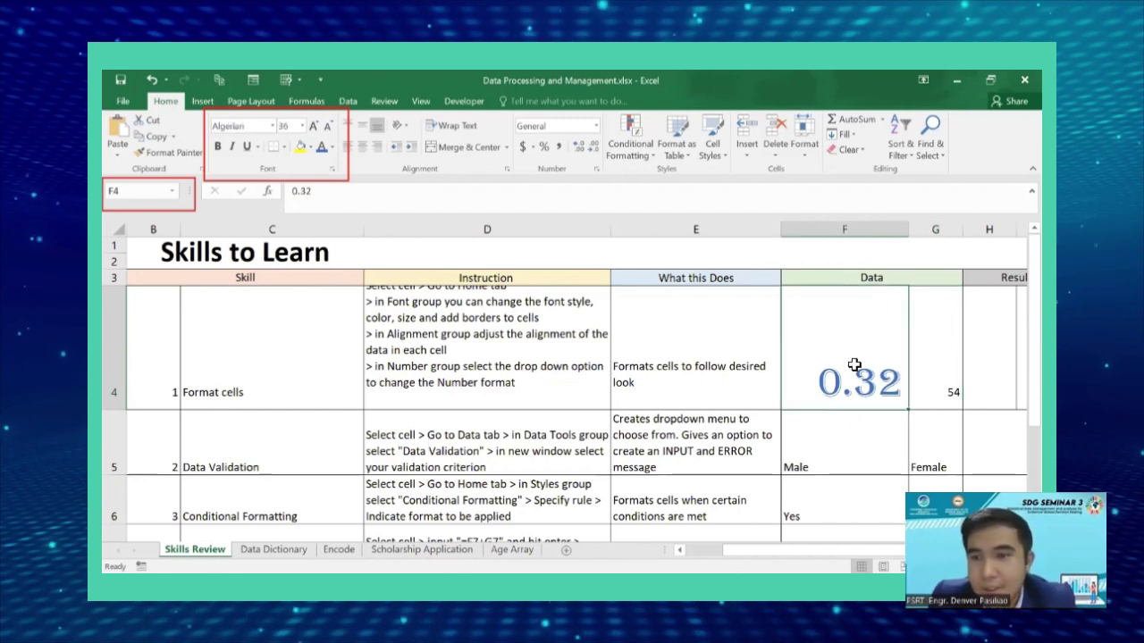
# Remove the borders from cell F4 and reselect the cell
pyautogui.click(284, 148)
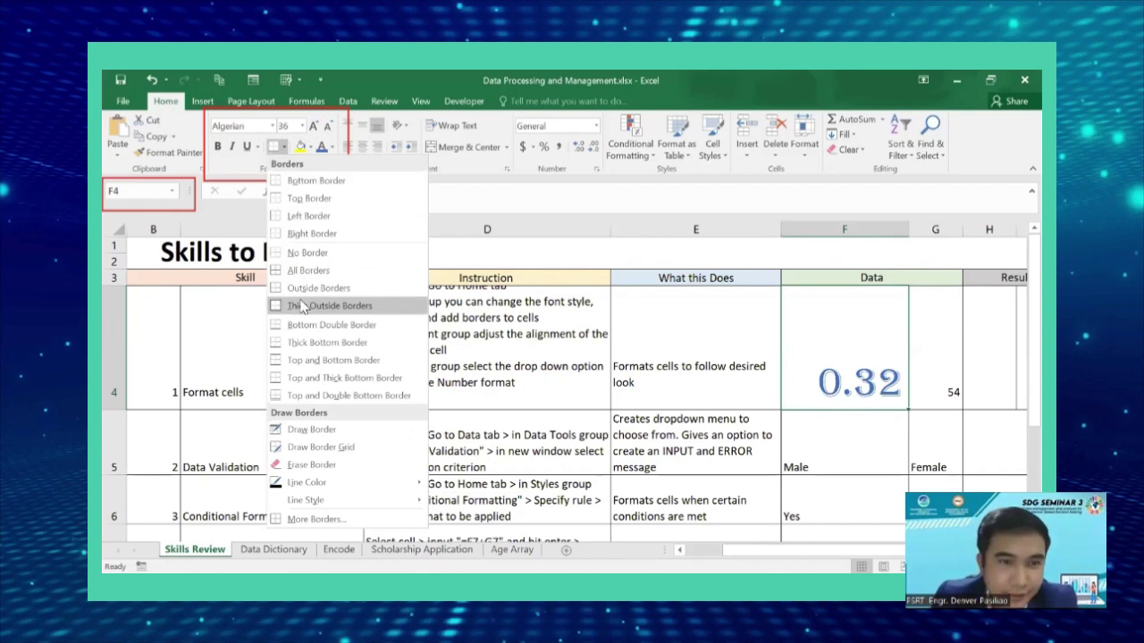
pyautogui.click(317, 255)
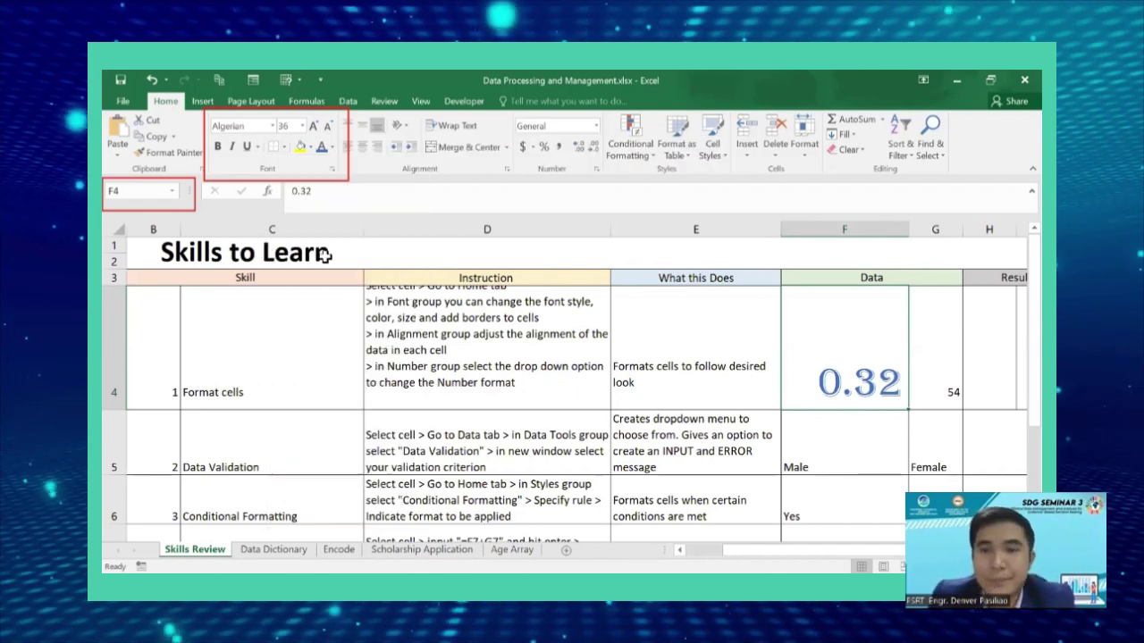
pyautogui.click(697, 393)
pyautogui.click(813, 381)
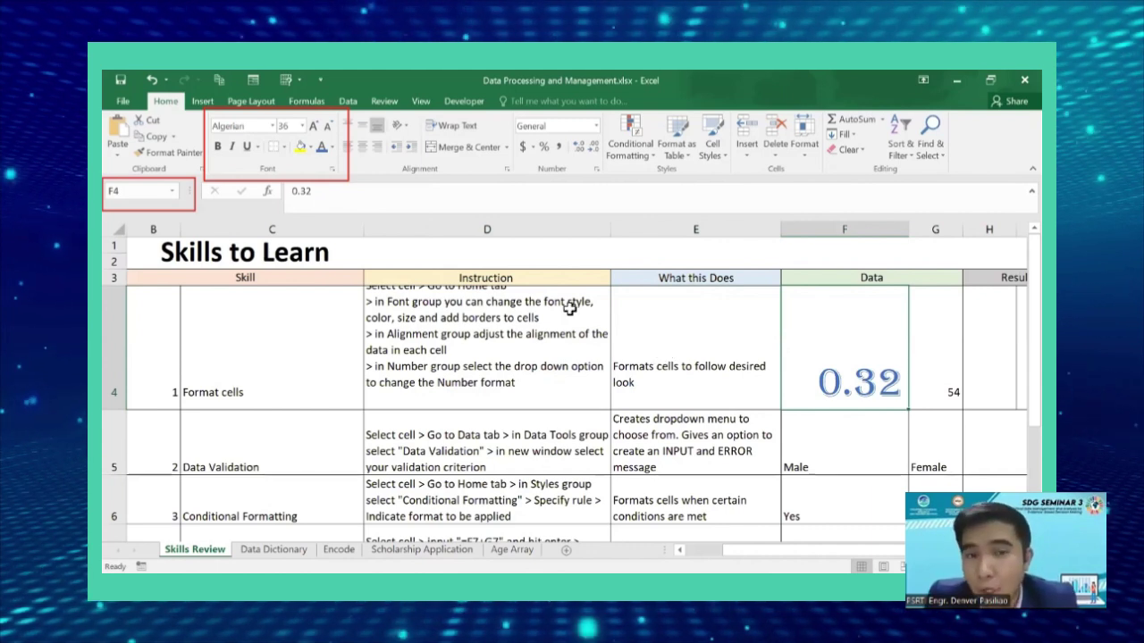
# Apply thick outside borders to cell F4
pyautogui.click(286, 146)
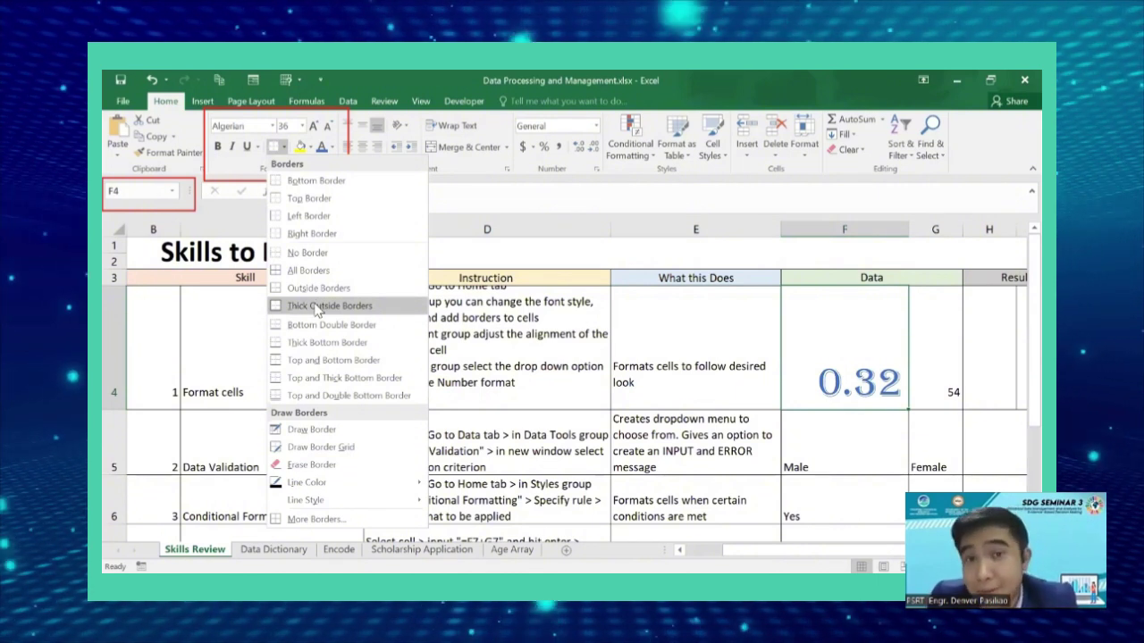
pyautogui.click(318, 306)
pyautogui.click(837, 465)
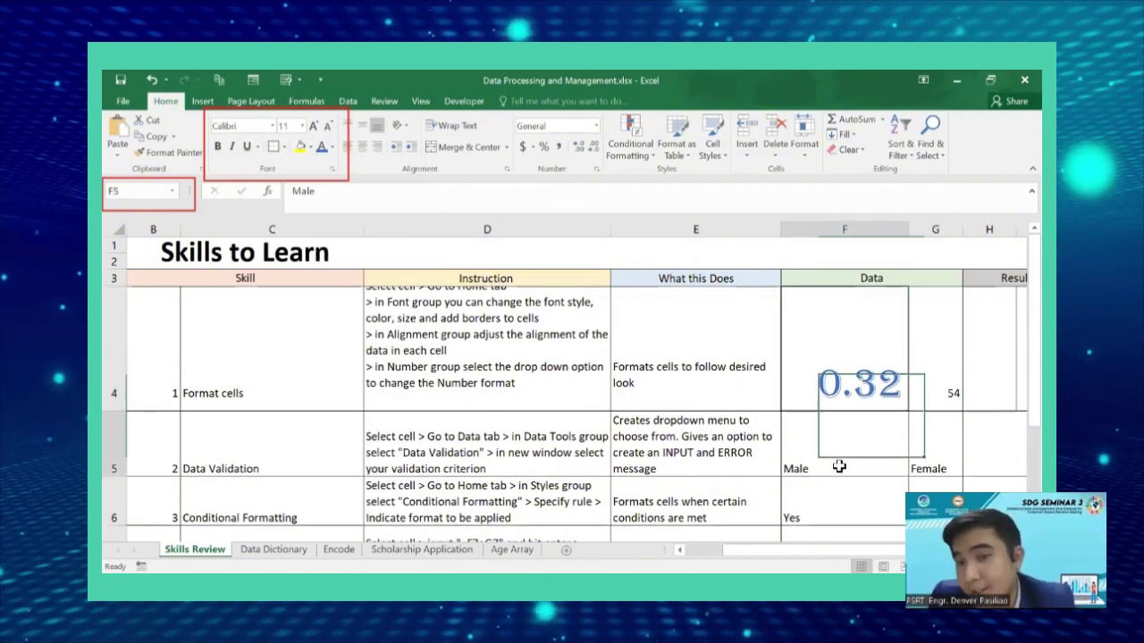
# Remove the thick outside borders from cell F4 and give the cell only a bottom border
pyautogui.click(829, 348)
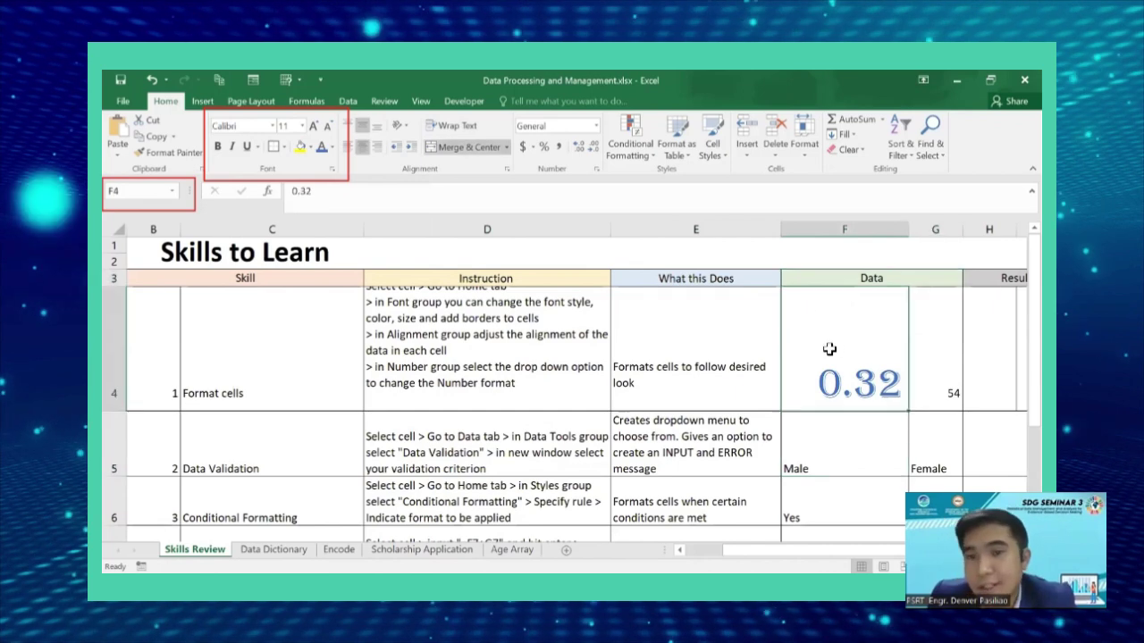
pyautogui.click(284, 146)
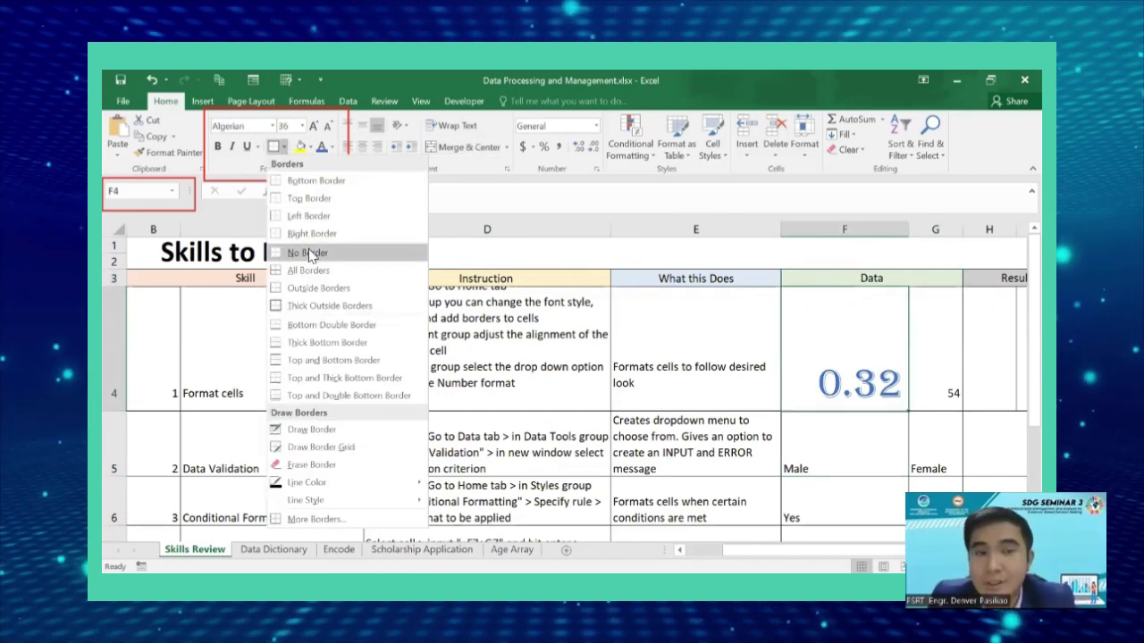
pyautogui.click(295, 241)
pyautogui.click(286, 150)
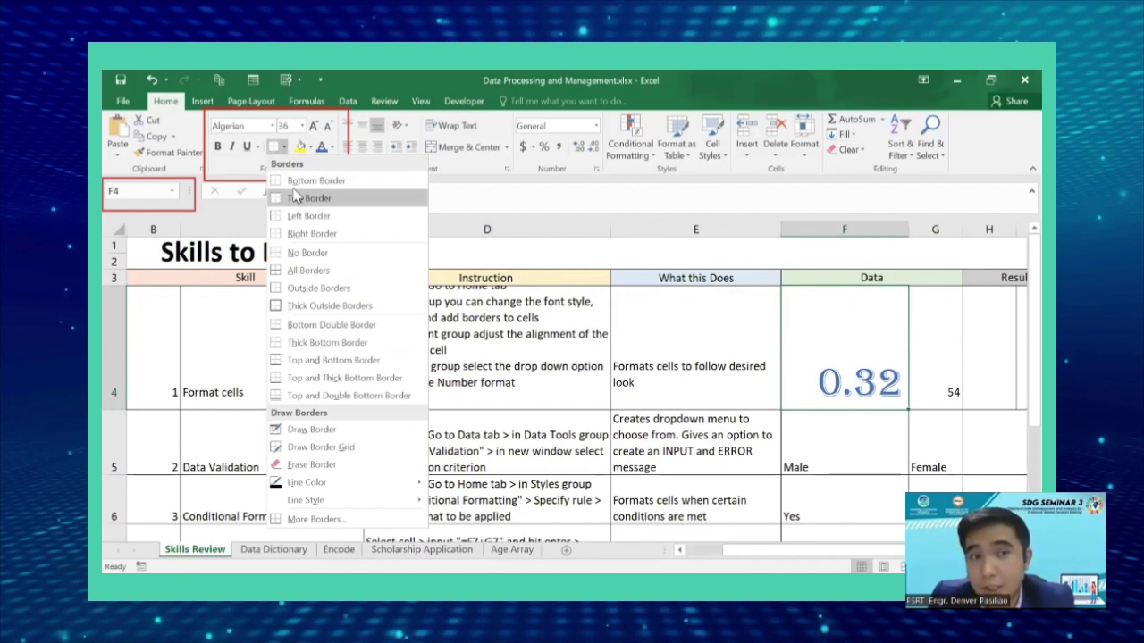
pyautogui.click(295, 179)
pyautogui.click(670, 393)
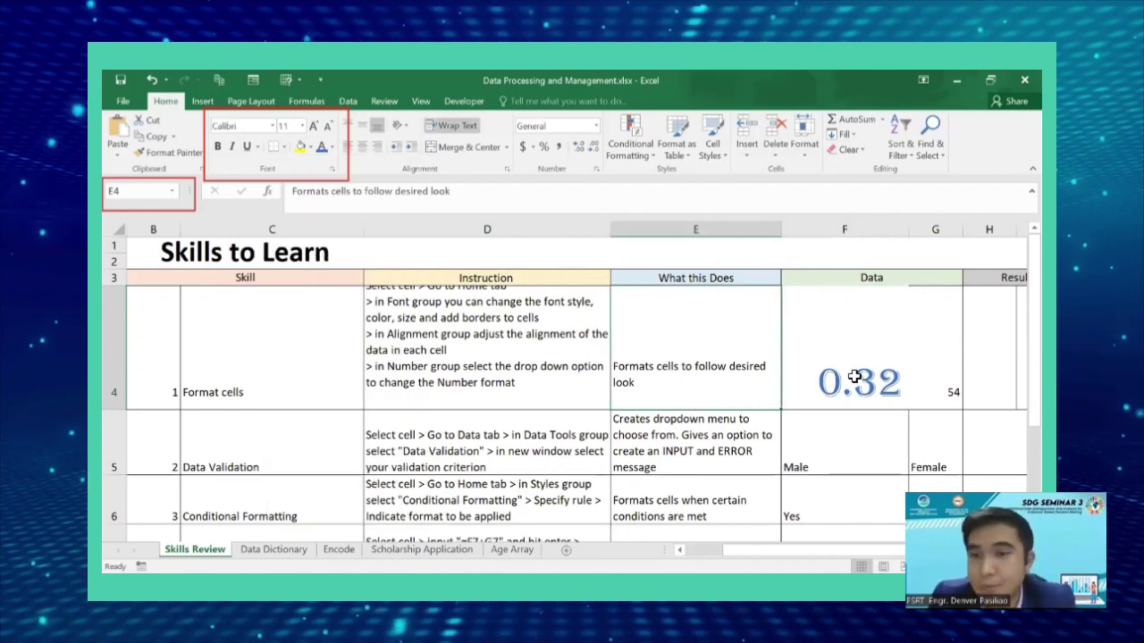
pyautogui.press('Right')
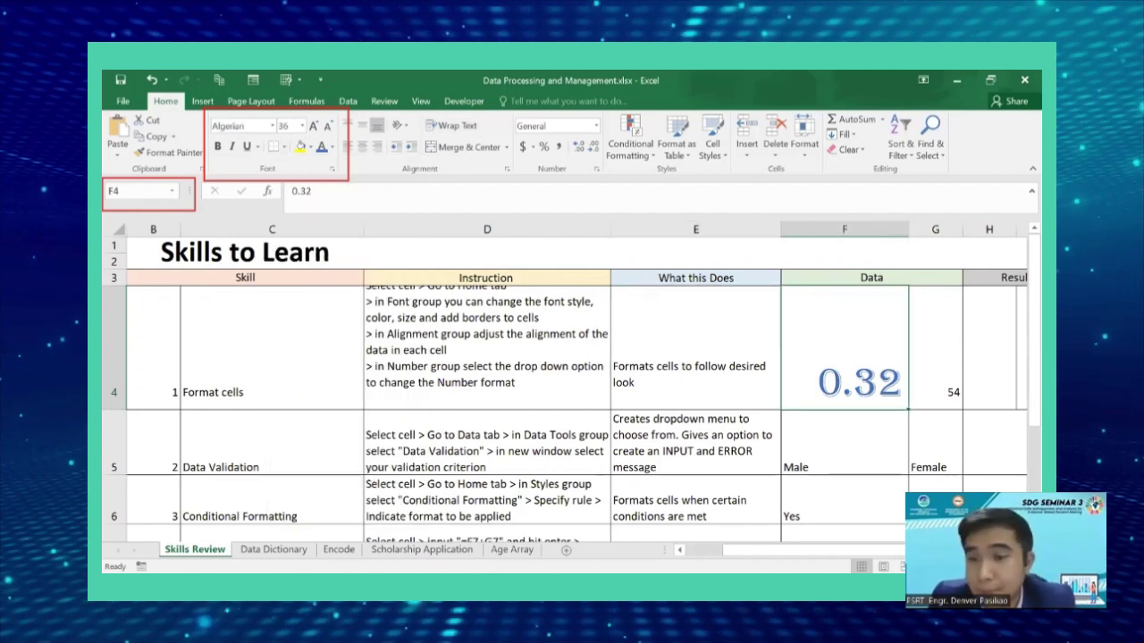
pyautogui.click(284, 148)
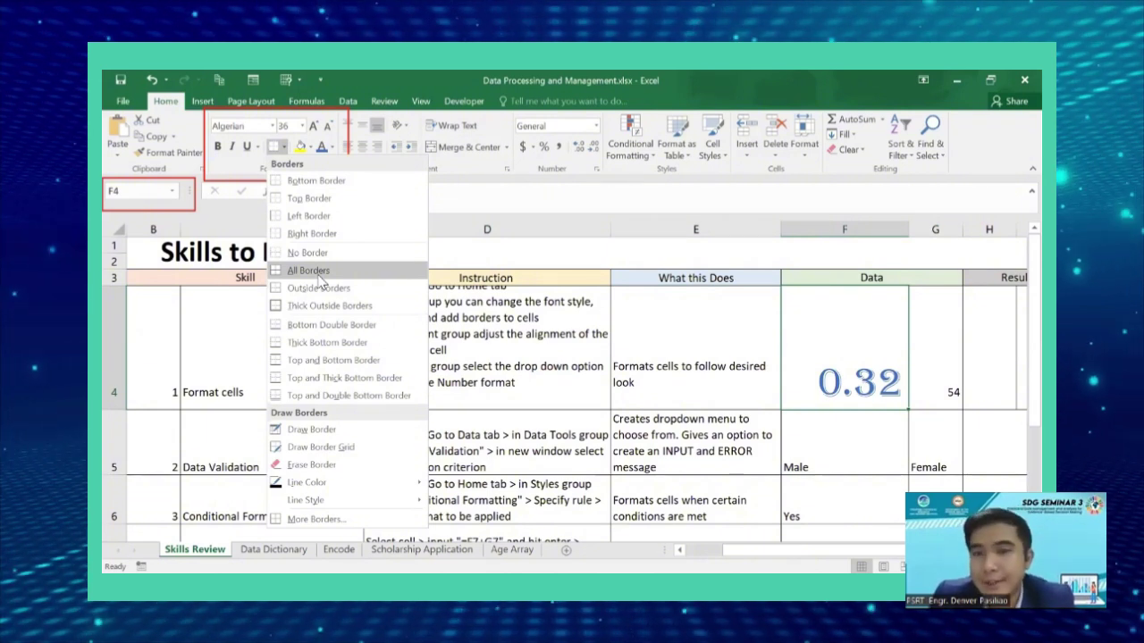
pyautogui.press('Escape')
pyautogui.press('Down')
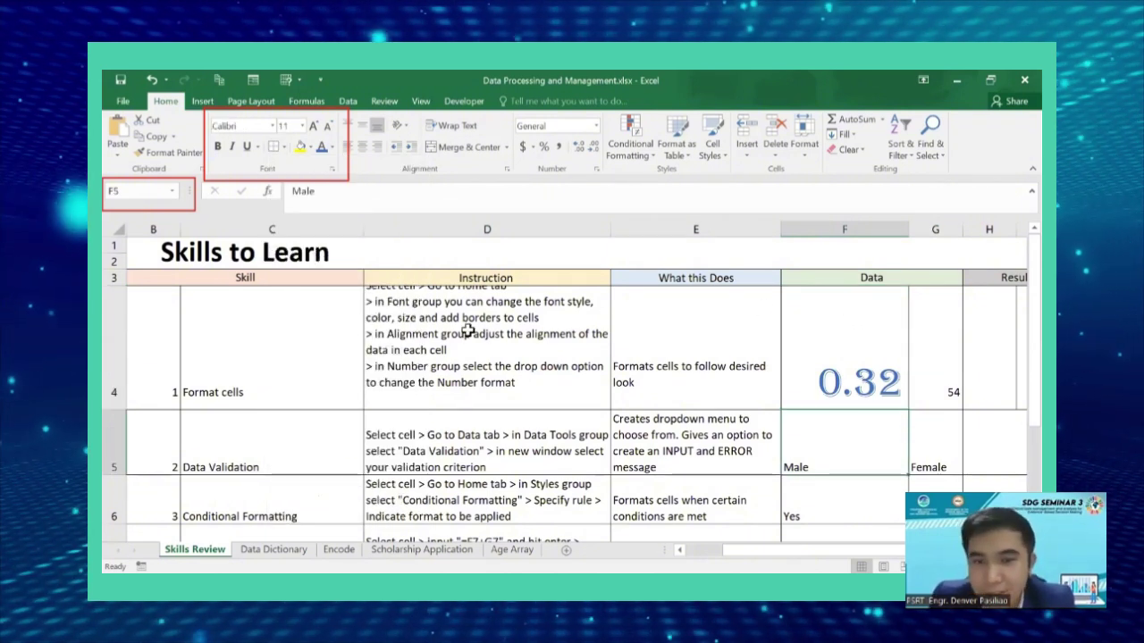
# Apply all borders to the range D4:G4 in the Format cells row
pyautogui.moveTo(355, 327); pyautogui.dragTo(938, 357)
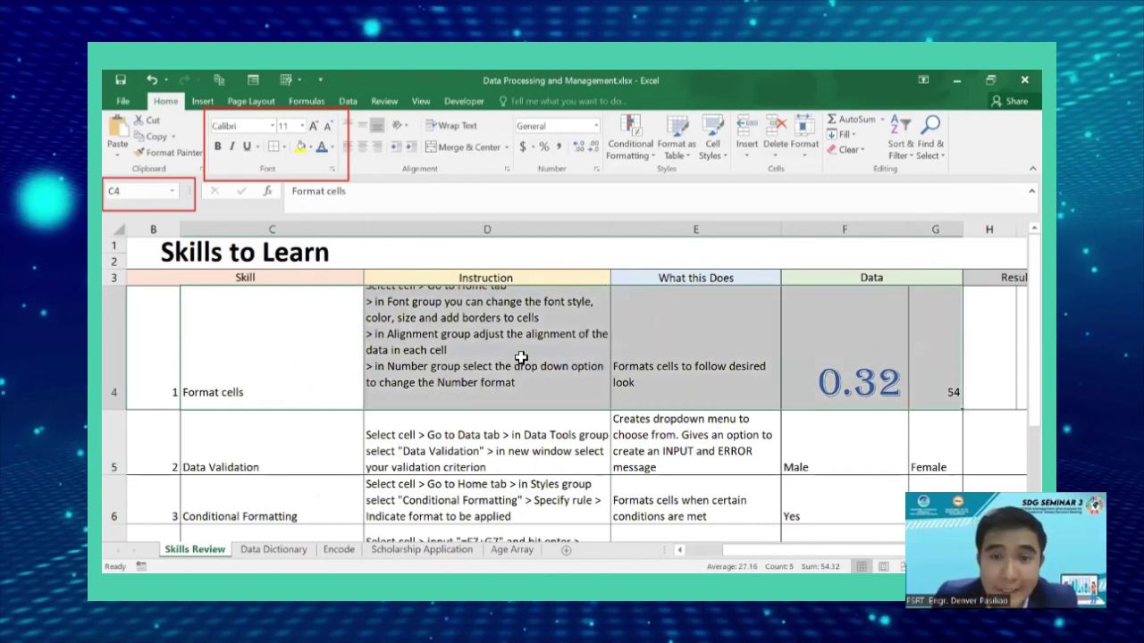
pyautogui.click(478, 338)
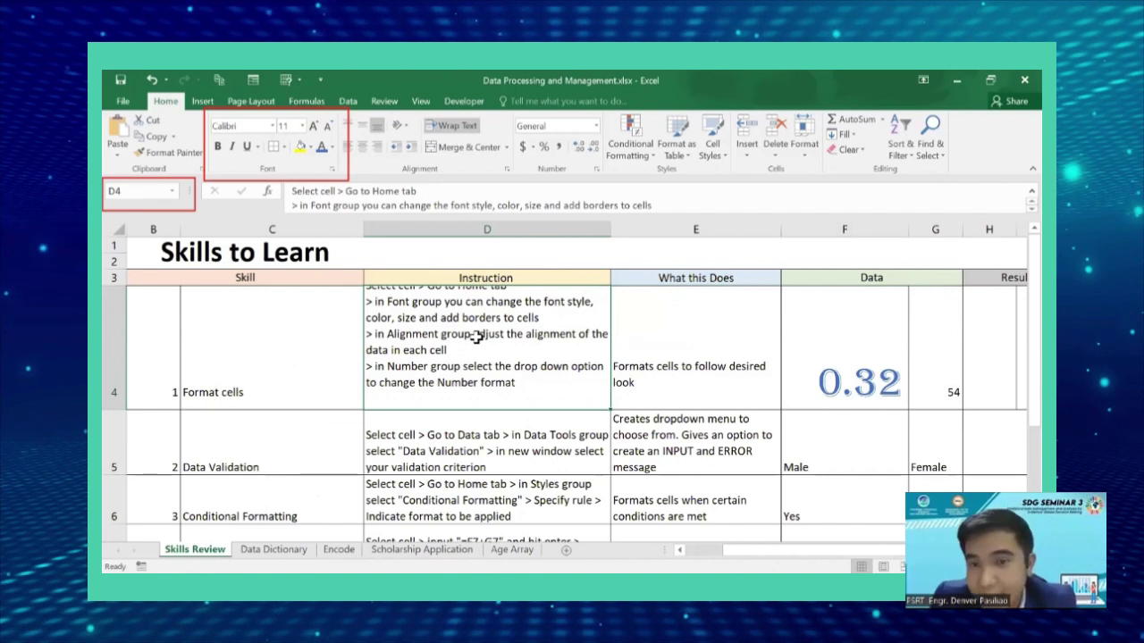
pyautogui.moveTo(581, 344); pyautogui.dragTo(938, 357)
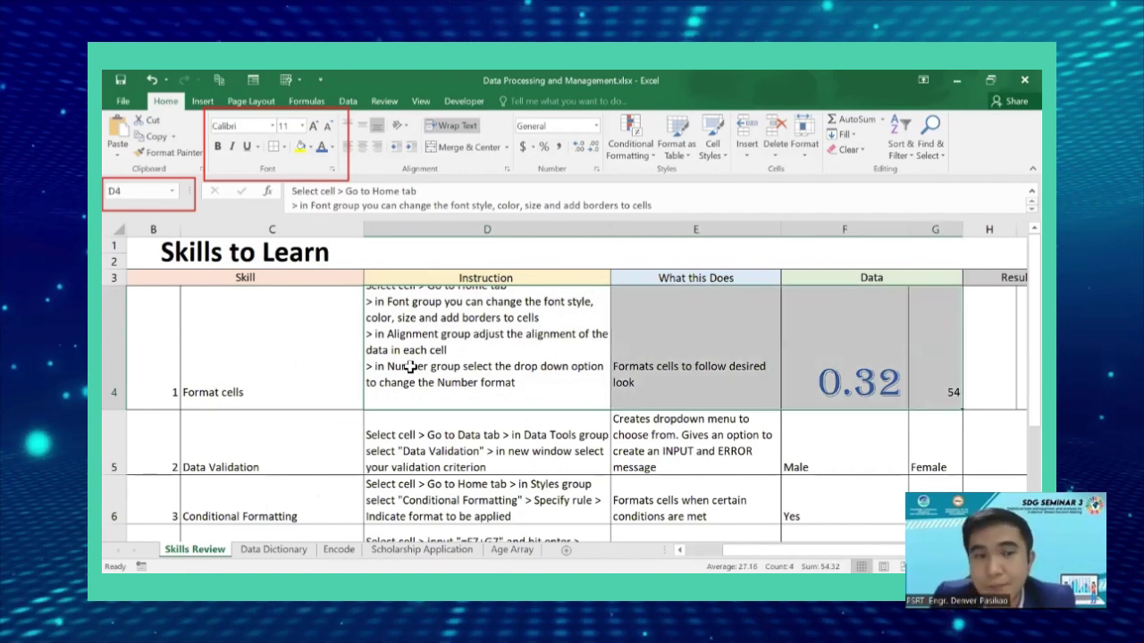
pyautogui.click(284, 147)
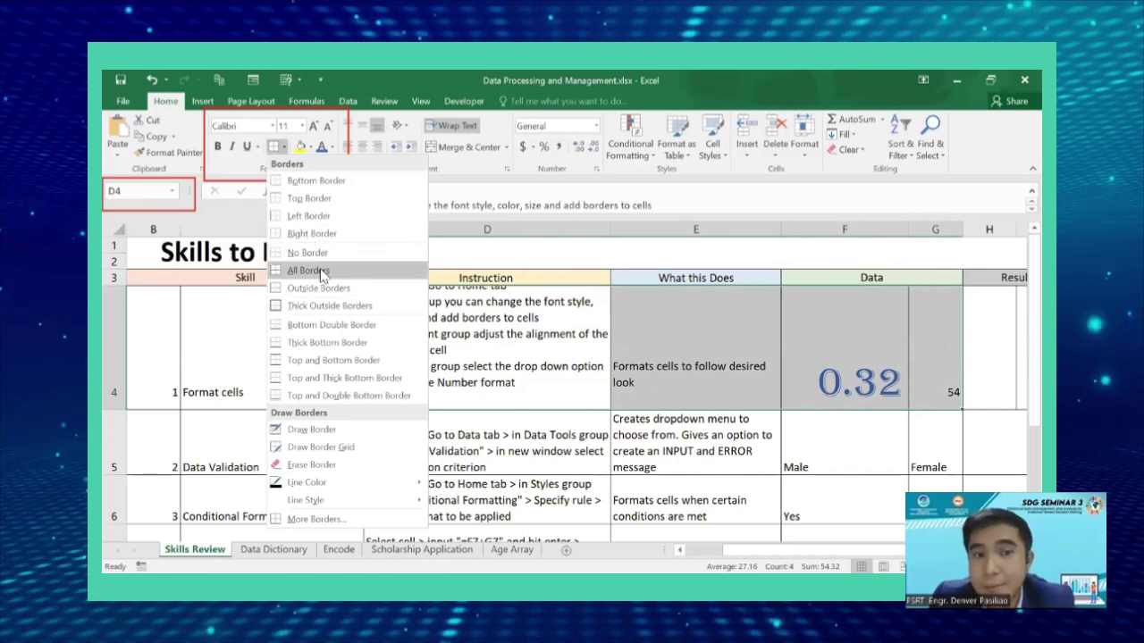
pyautogui.click(320, 272)
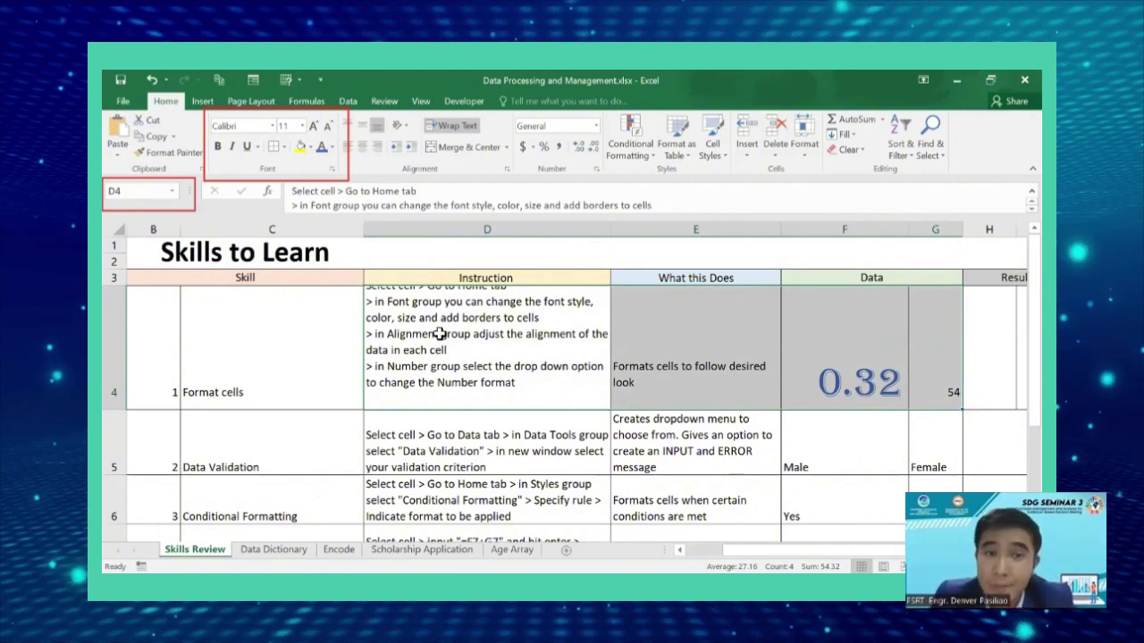
pyautogui.click(284, 147)
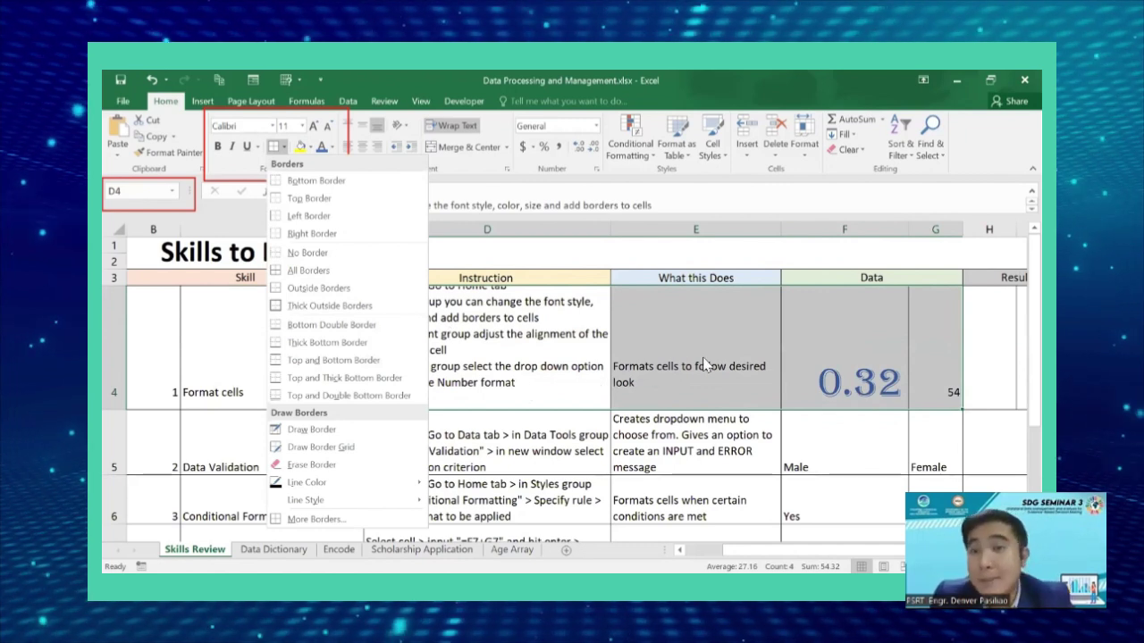
pyautogui.click(531, 334)
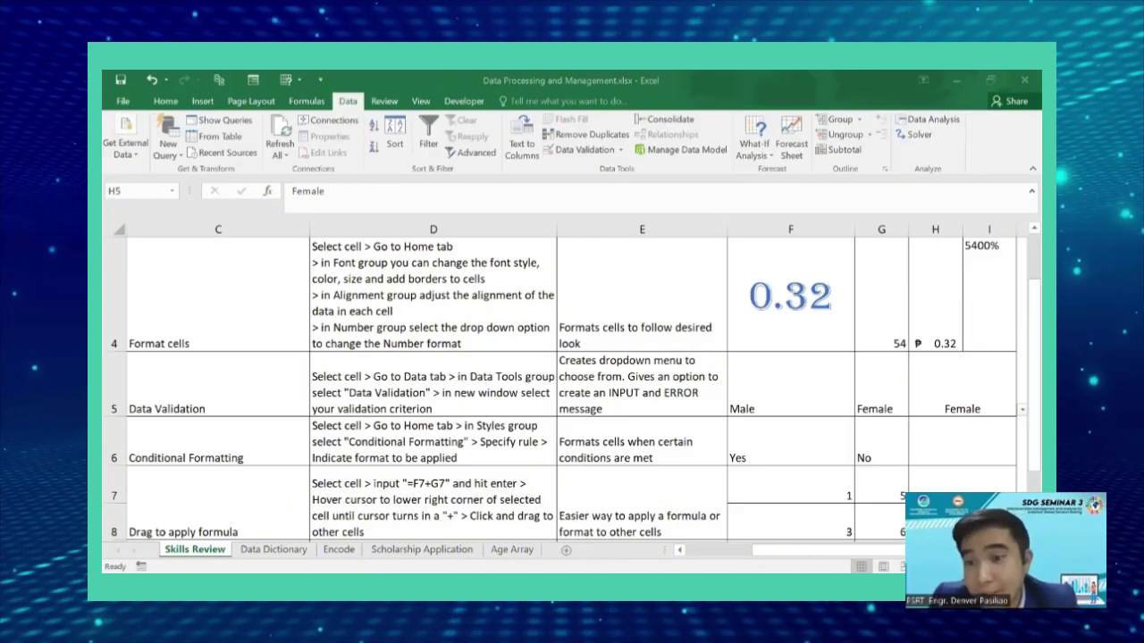
# Open the data validation settings for merged cell H5 and choose List as the allowed type
pyautogui.click(282, 78)
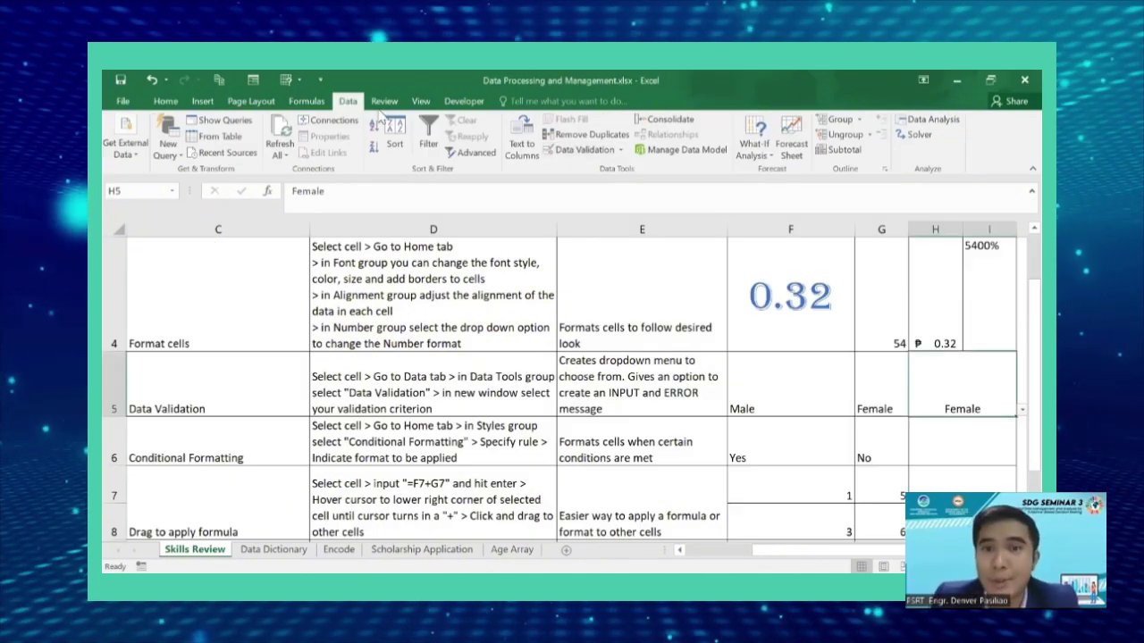
pyautogui.click(581, 149)
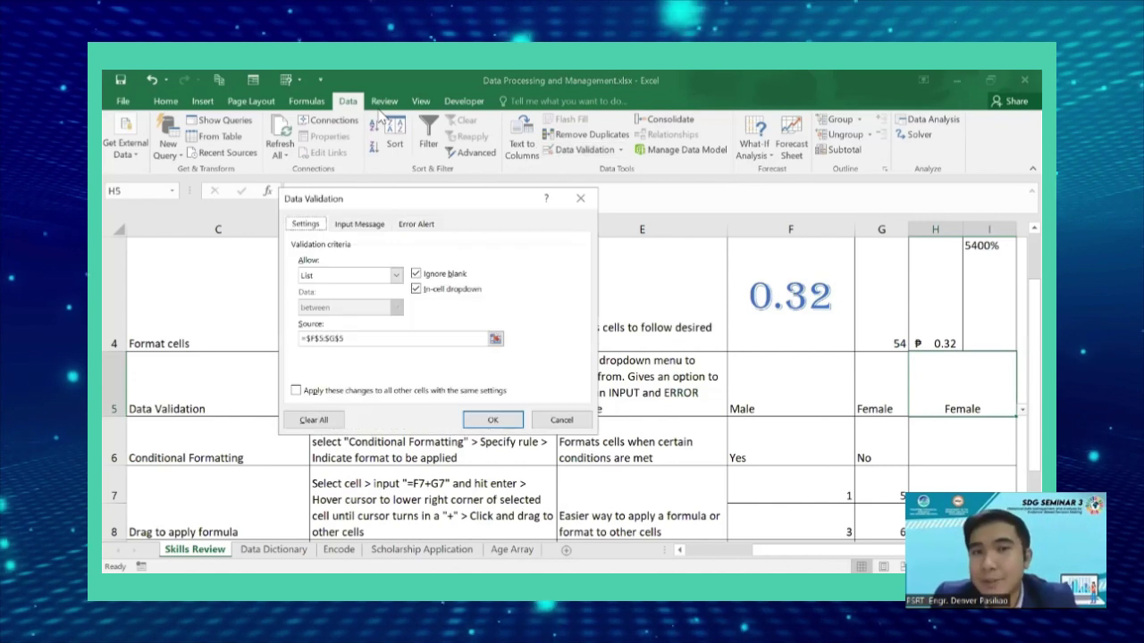
pyautogui.click(396, 276)
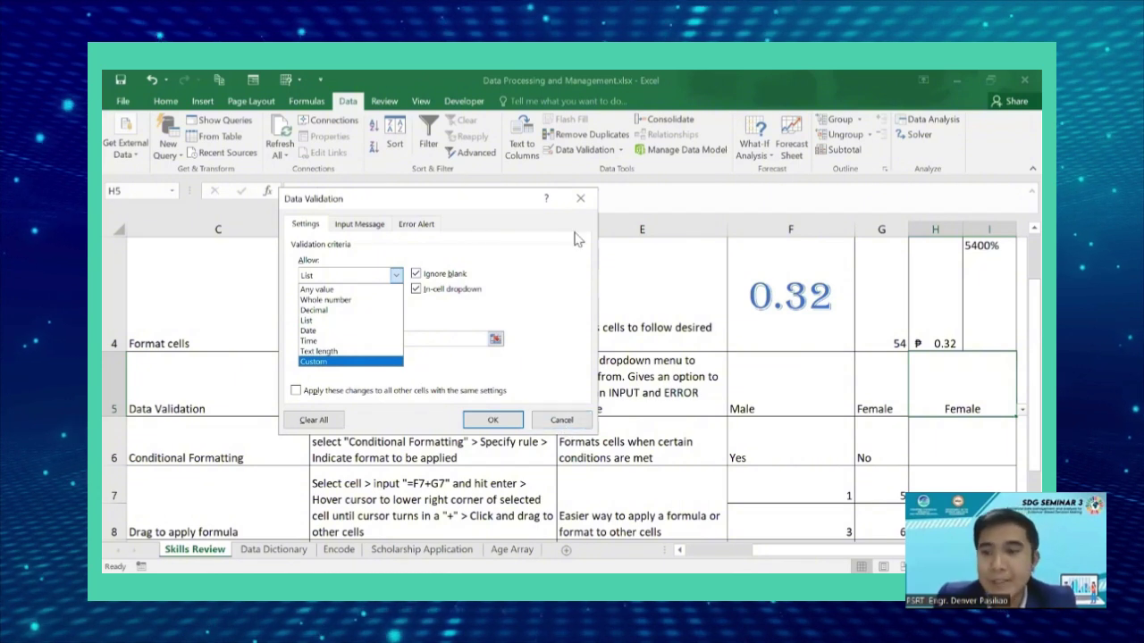
pyautogui.click(320, 322)
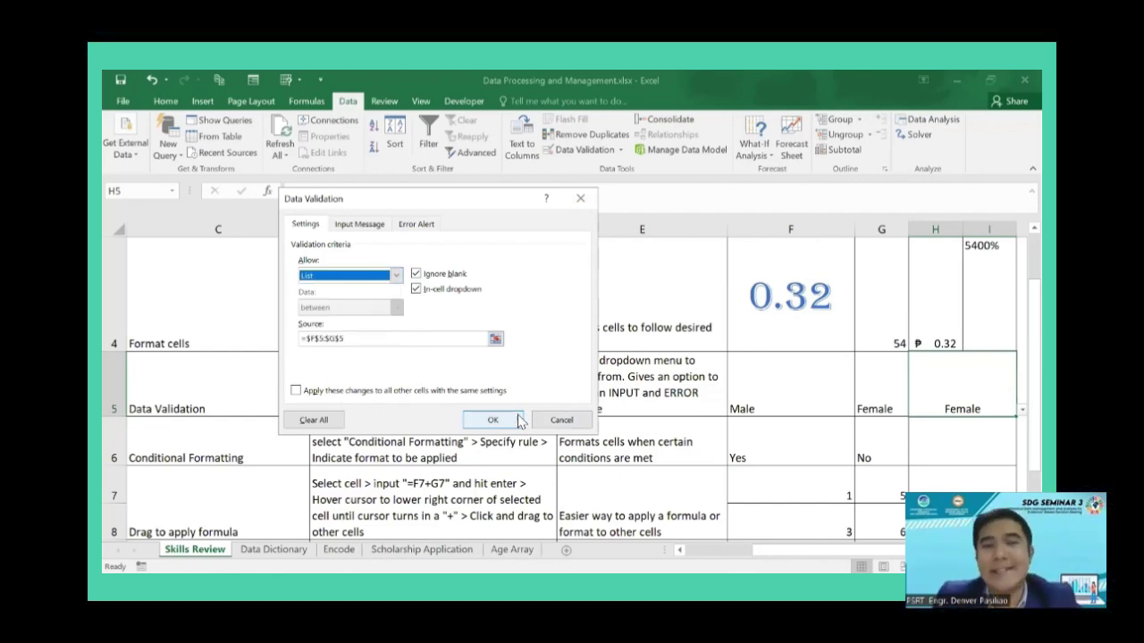